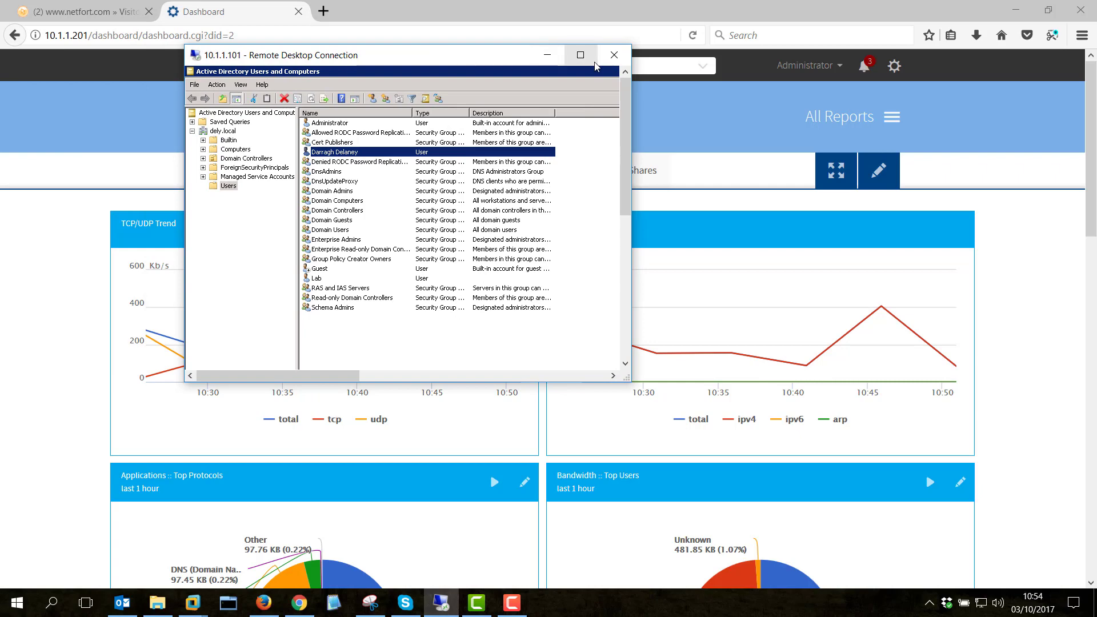
Step: Start a new user in the dely.local Users container with first name LANGuardian and logon name languardian
{"action": "left_click", "coordinate": [580, 55]}
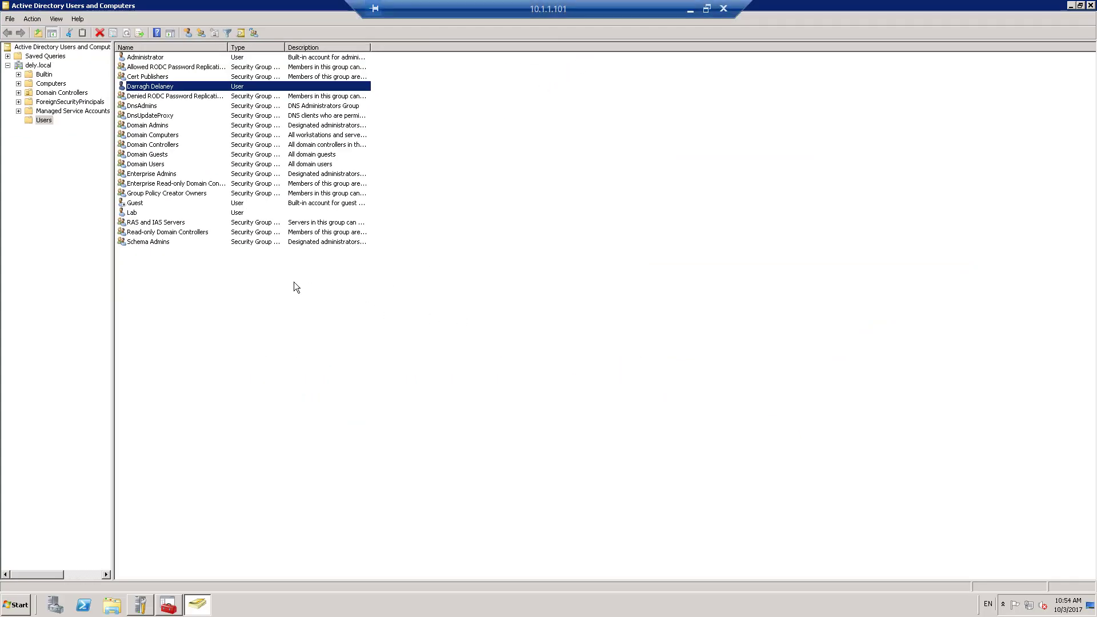
{"action": "right_click", "coordinate": [199, 296]}
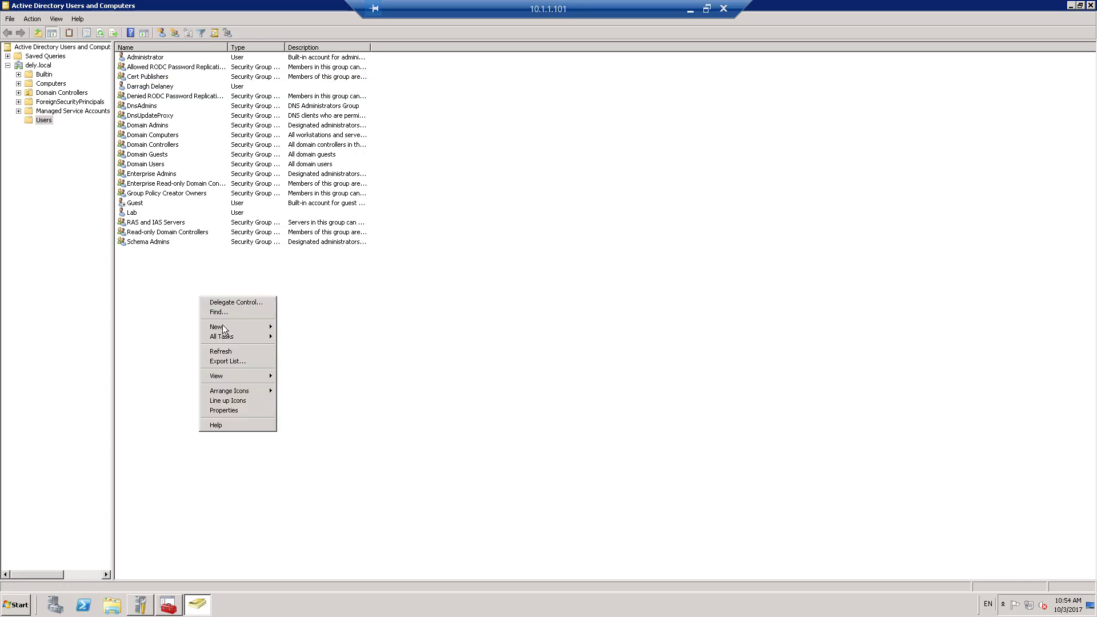
{"action": "mouse_move", "coordinate": [224, 328]}
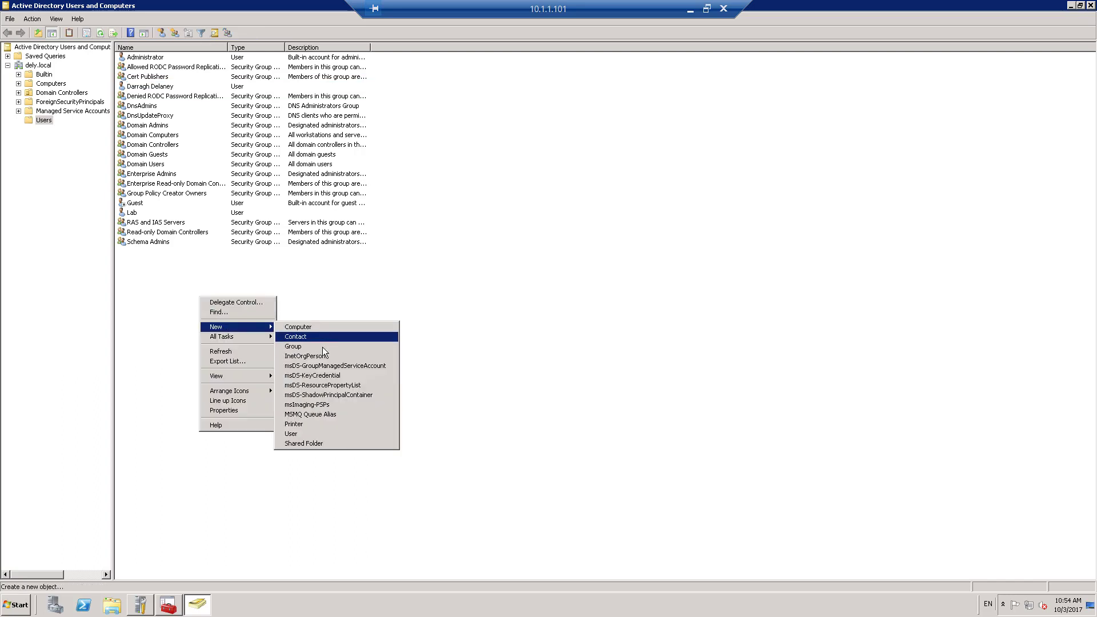
{"action": "left_click", "coordinate": [307, 434]}
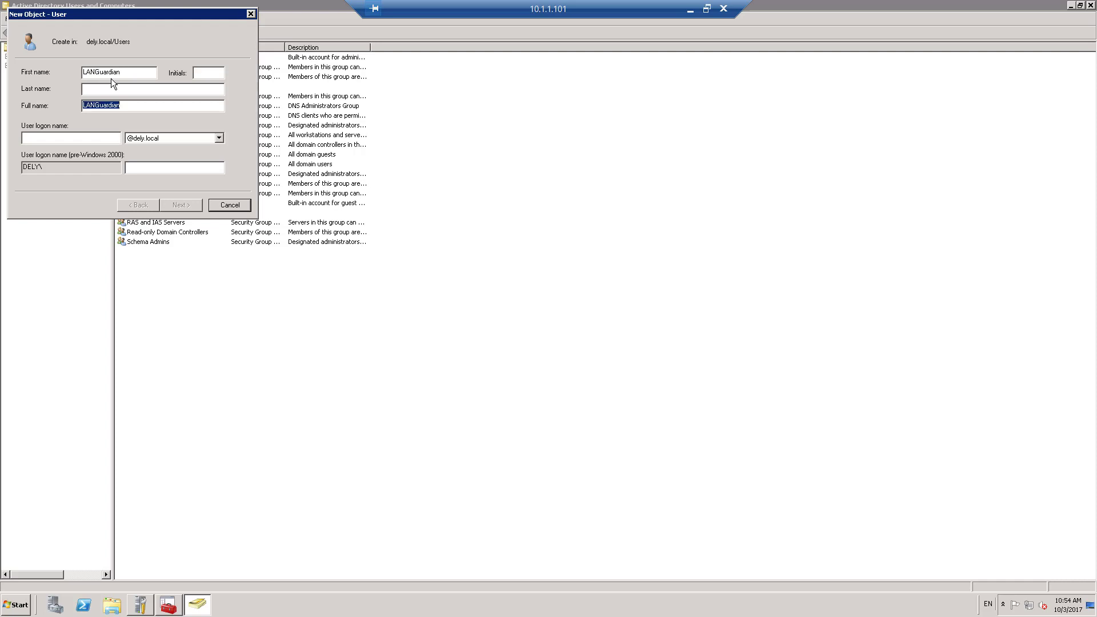
{"action": "left_click", "coordinate": [56, 139]}
{"action": "type", "text": "la"}
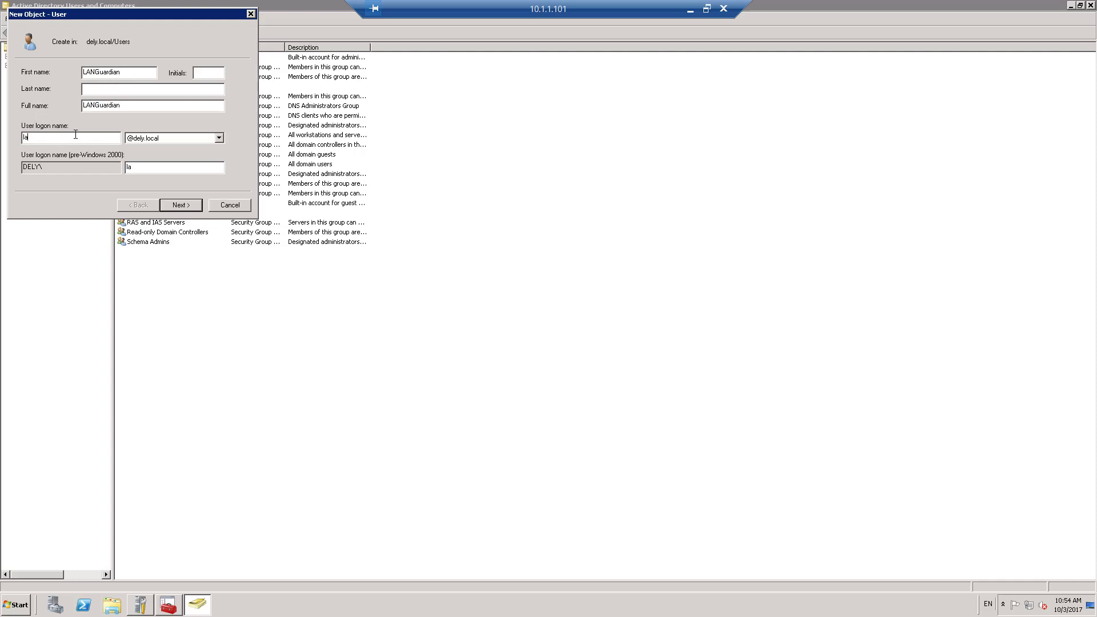
{"action": "type", "text": "nguardian"}
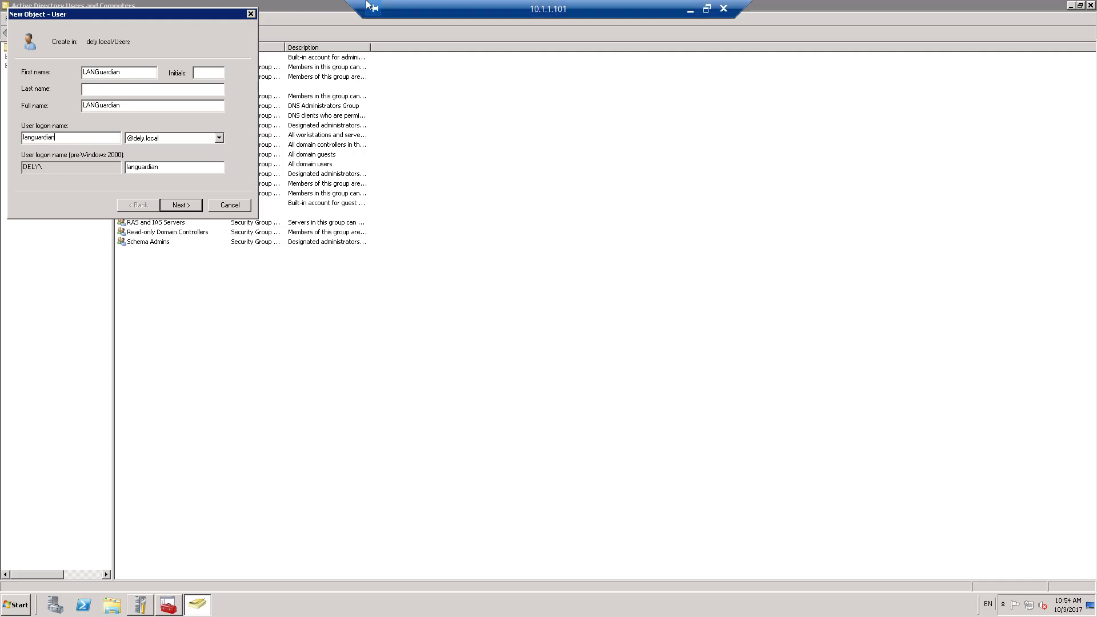
{"action": "left_click", "coordinate": [174, 206]}
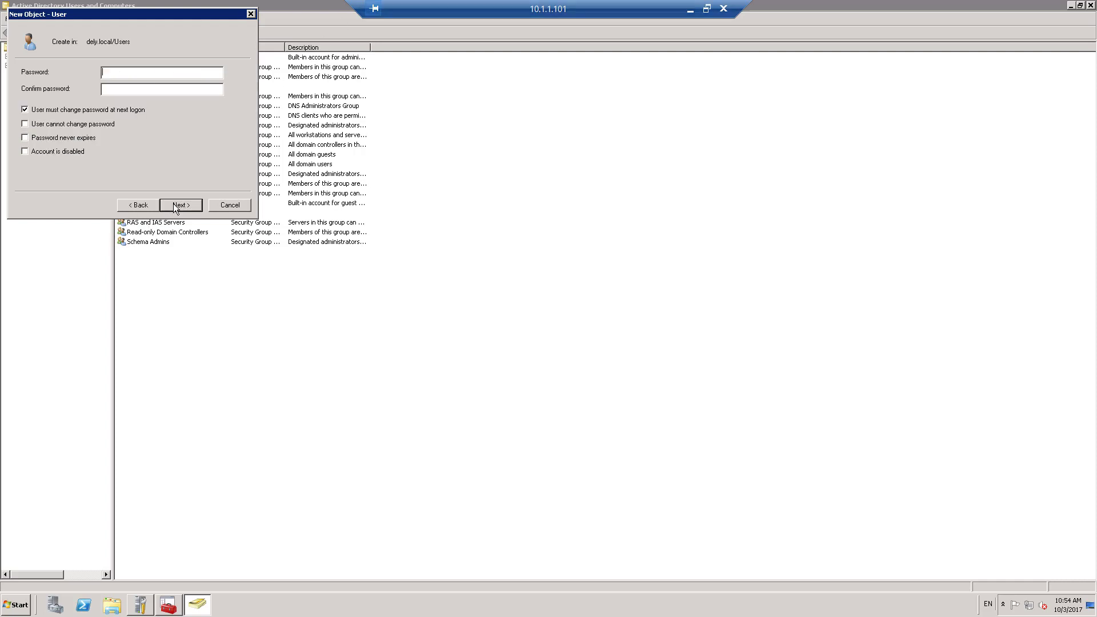
Step: Enter and confirm the account password, turn off the forced change at next logon, set it to never expire, and create the user
{"action": "type", "text": "********************"}
{"action": "left_click", "coordinate": [43, 111]}
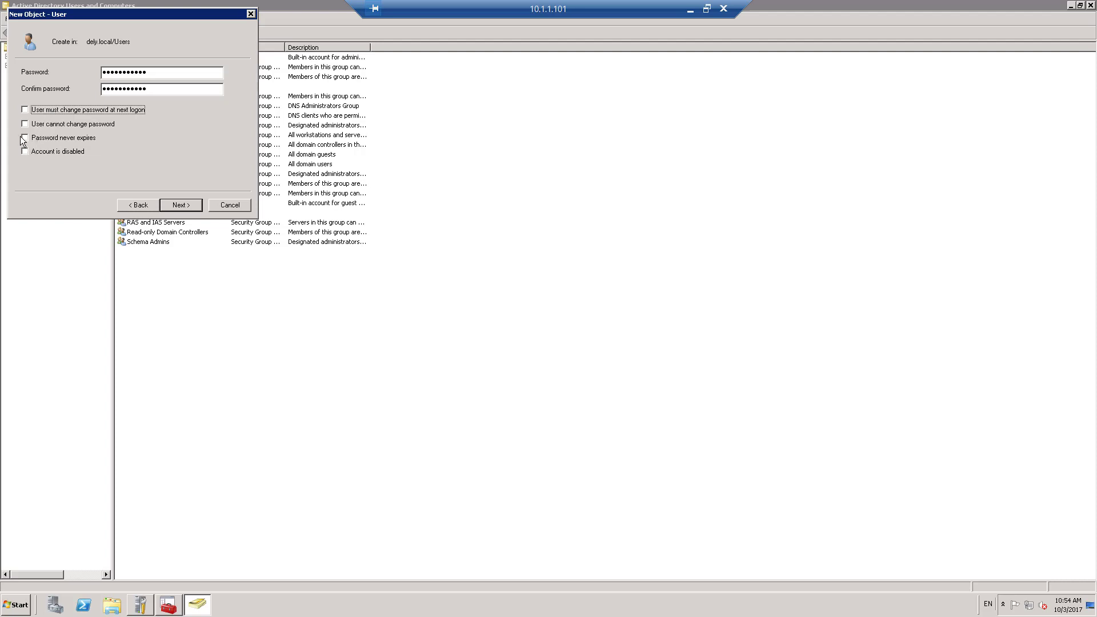
{"action": "left_click", "coordinate": [25, 138]}
{"action": "left_click", "coordinate": [179, 207]}
{"action": "left_click", "coordinate": [180, 204]}
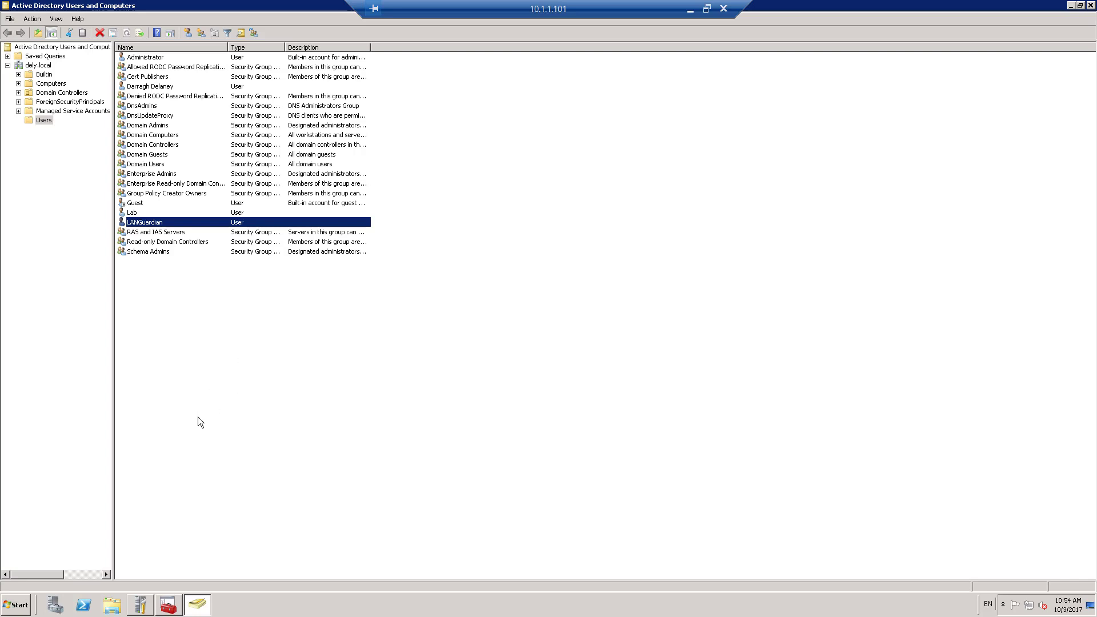
Step: Launch the WMI management console by running wmimgmt.msc on the server
{"action": "left_click", "coordinate": [17, 604]}
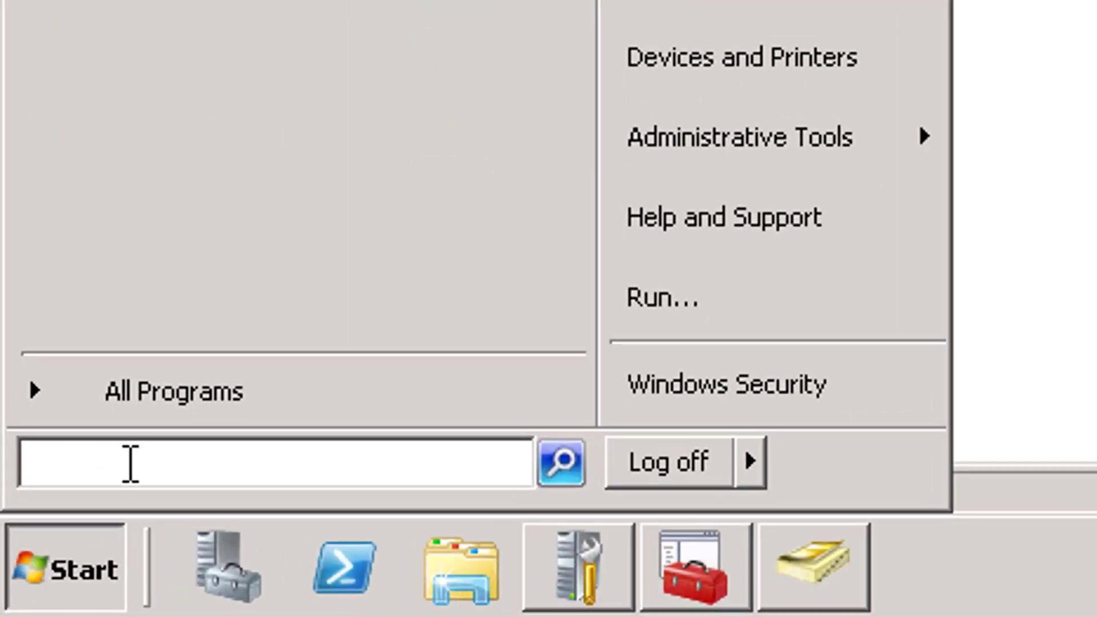
{"action": "type", "text": "wmim"}
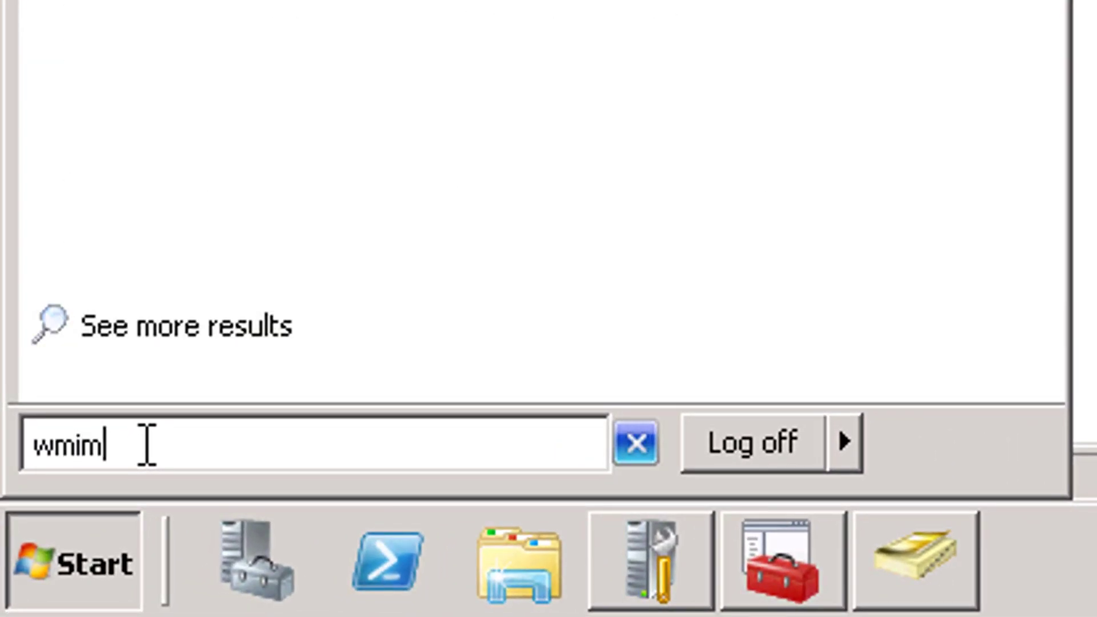
{"action": "type", "text": "gmt."}
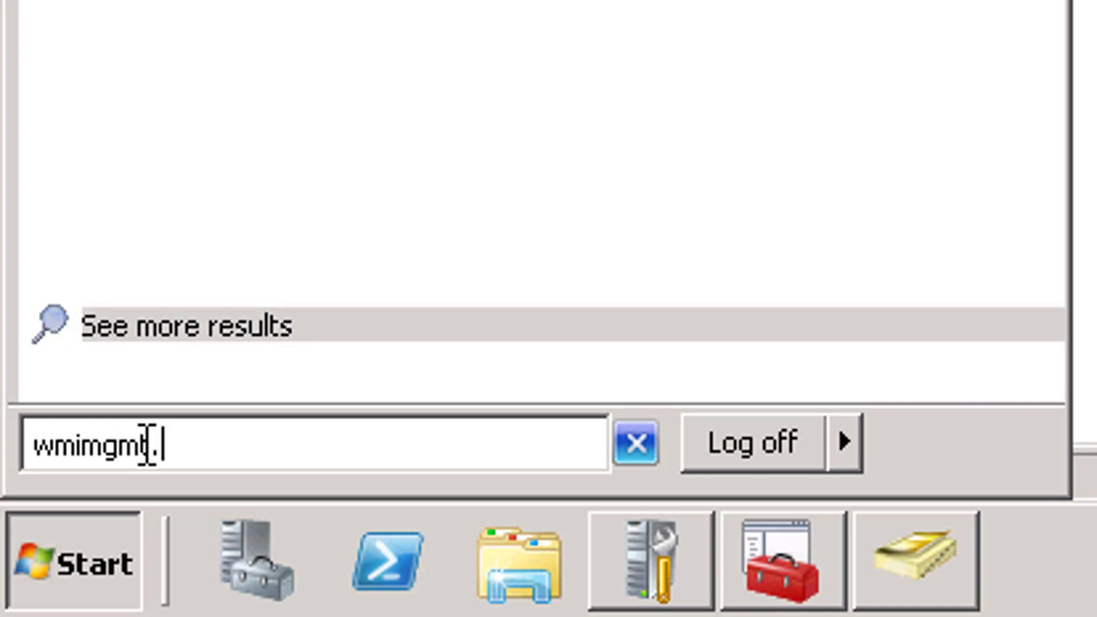
{"action": "type", "text": "msd"}
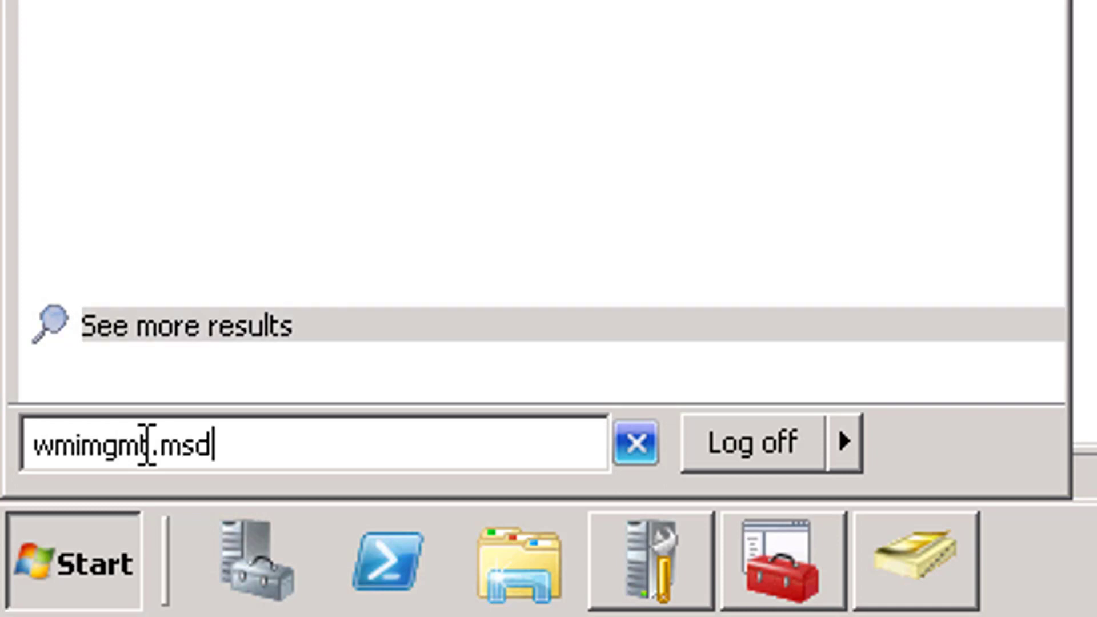
{"action": "key", "text": "BackSpace"}
{"action": "type", "text": "c"}
{"action": "key", "text": "Return"}
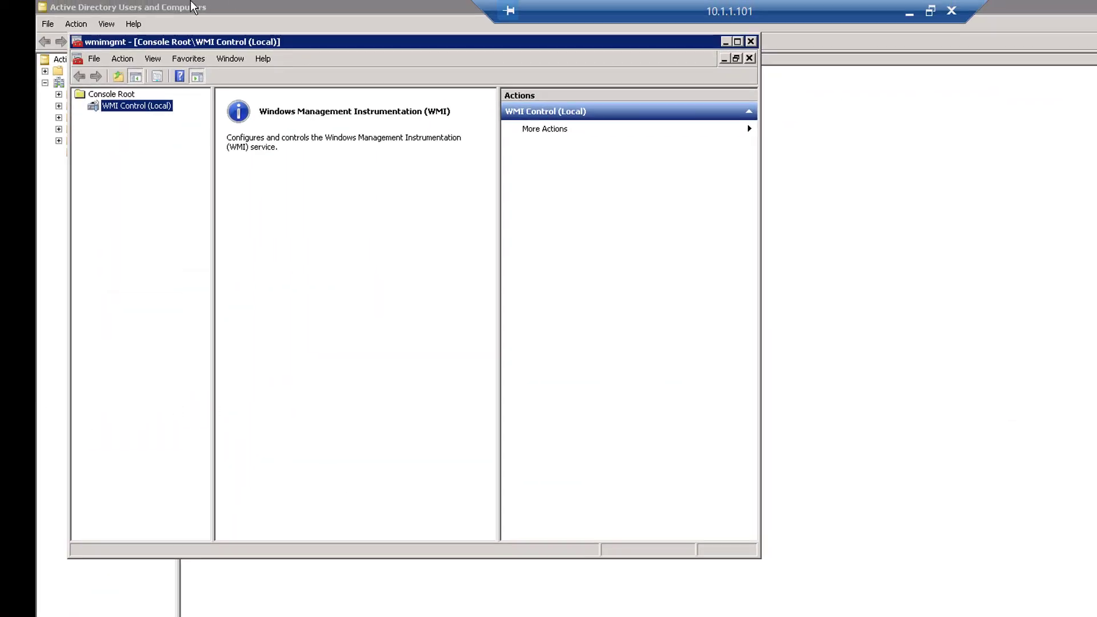
Step: Open the security settings of the Root\CIMV2 namespace from the local WMI Control properties
{"action": "left_click_drag", "start_coordinate": [224, 43], "coordinate": [391, 122]}
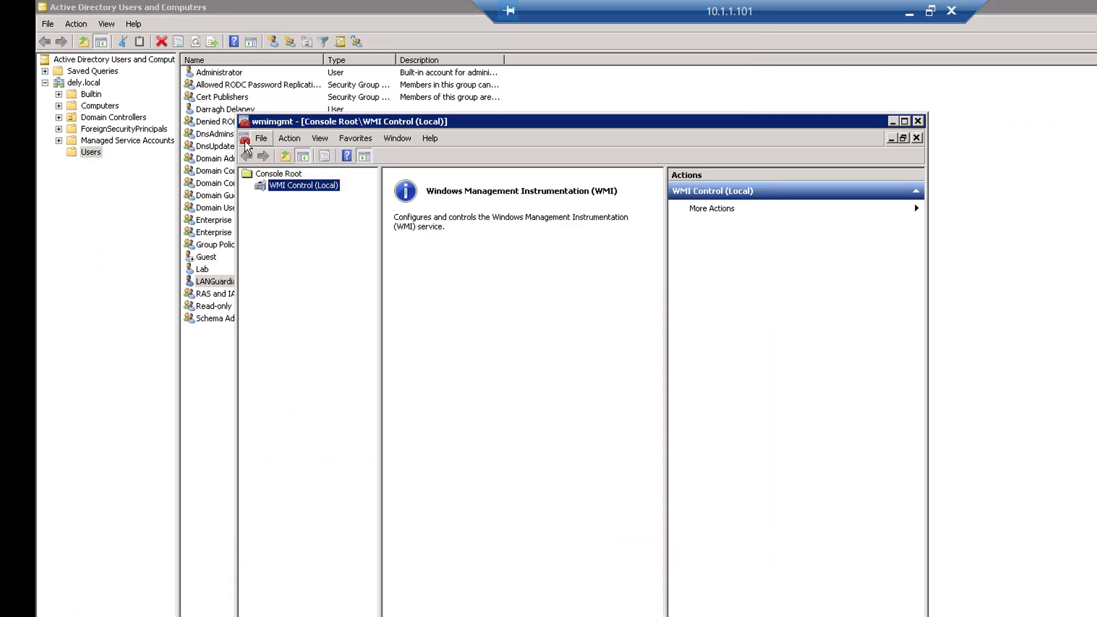
{"action": "right_click", "coordinate": [302, 188]}
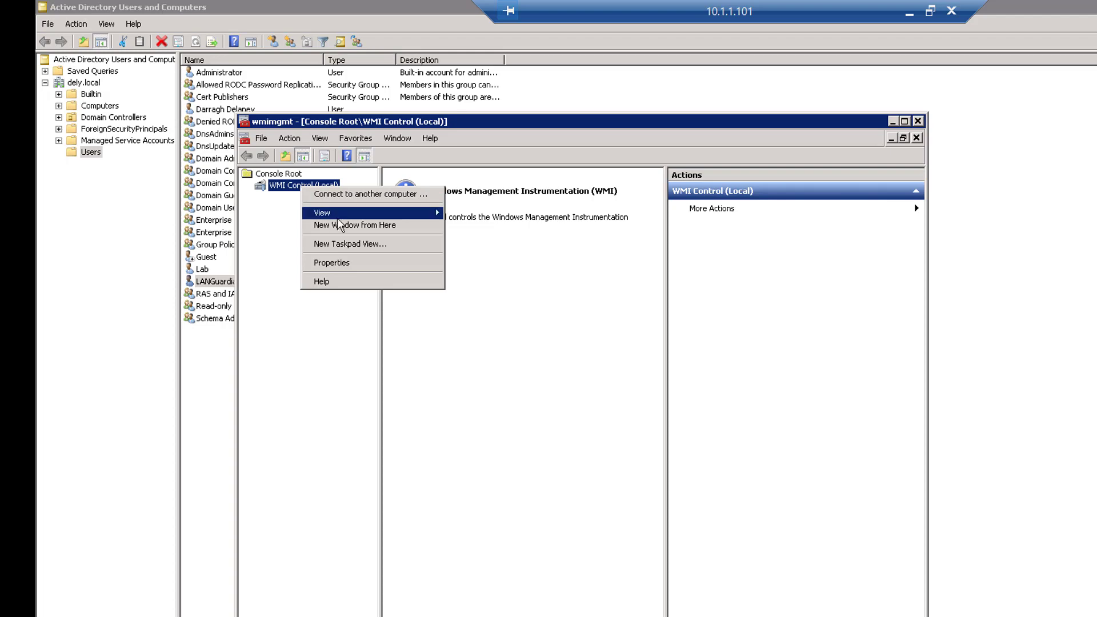
{"action": "left_click", "coordinate": [341, 263]}
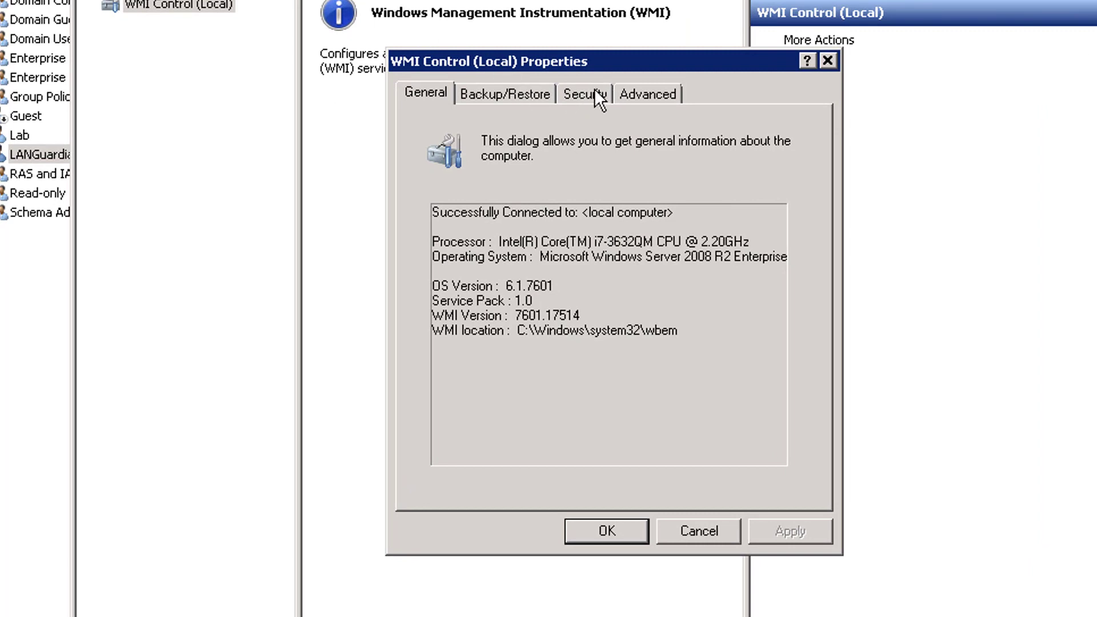
{"action": "left_click", "coordinate": [594, 94]}
{"action": "left_click", "coordinate": [427, 167]}
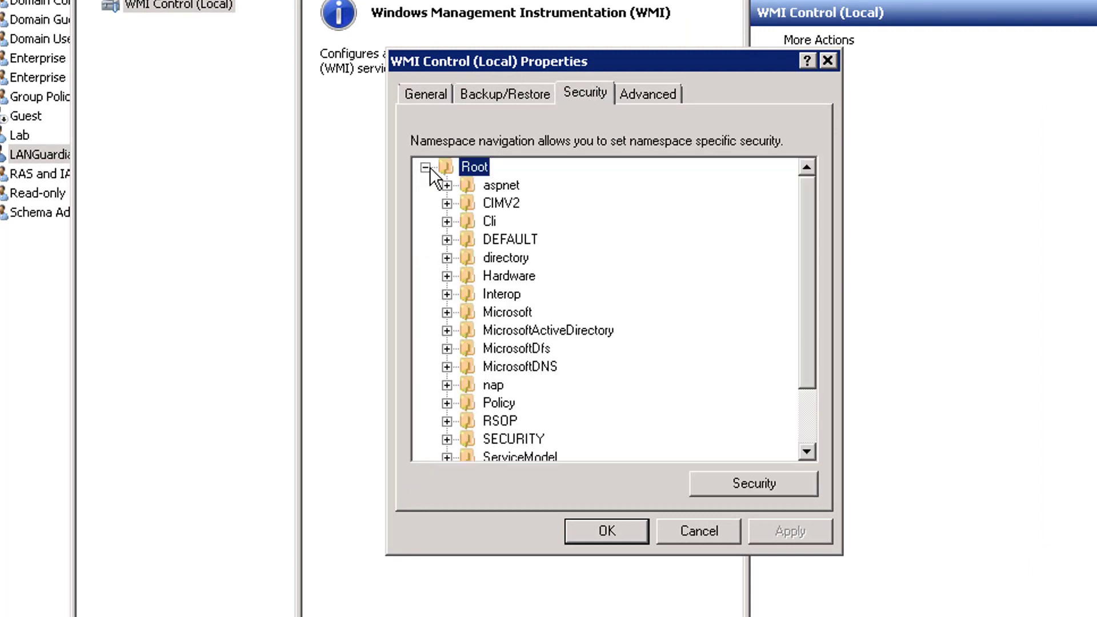
{"action": "left_click", "coordinate": [493, 204]}
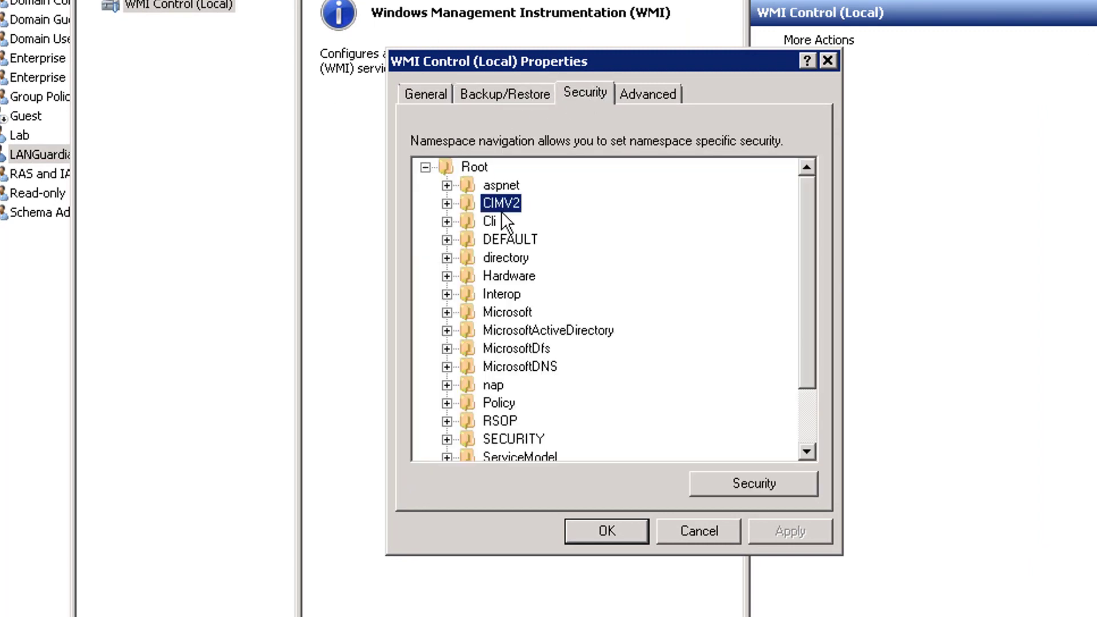
{"action": "left_click", "coordinate": [748, 483]}
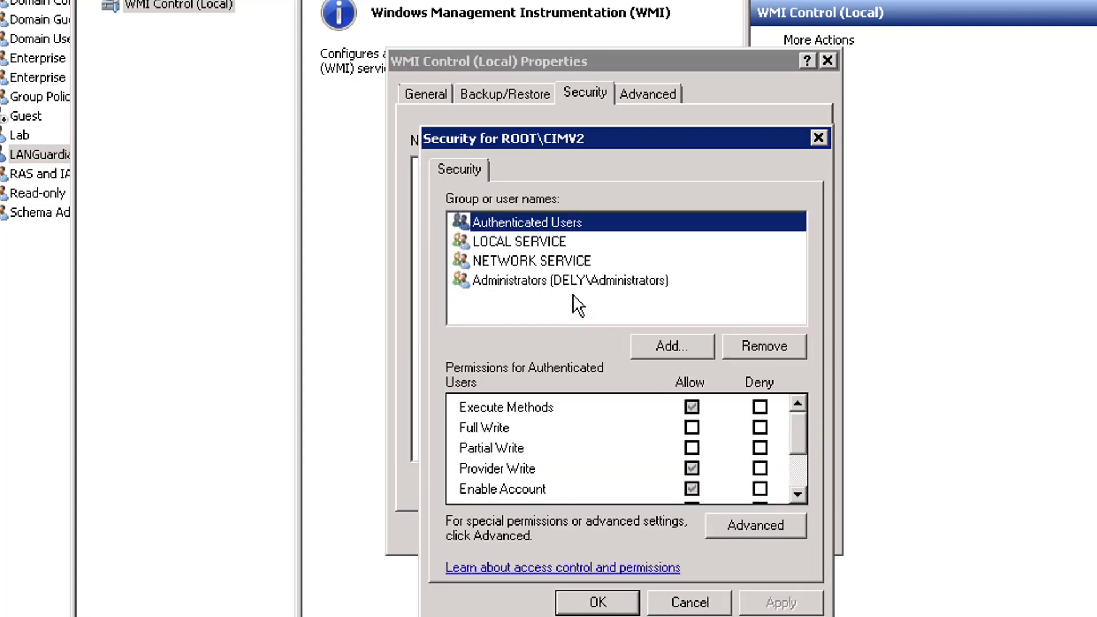
Step: Find the LANGuardian account in the domain and add it to the CIMV2 namespace's user list
{"action": "left_click", "coordinate": [659, 348]}
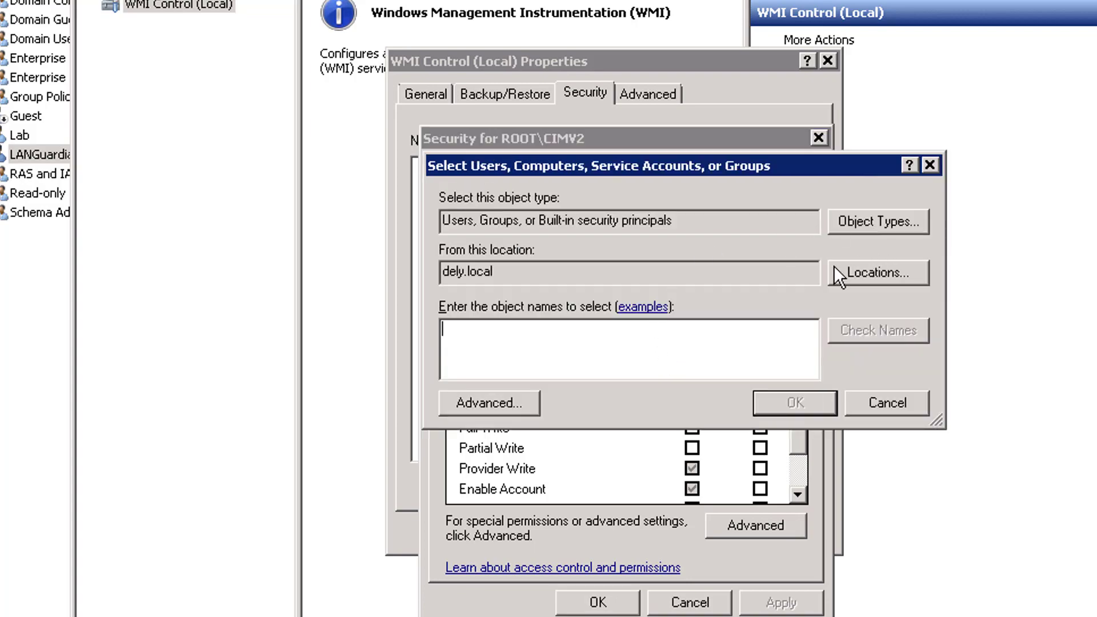
{"action": "left_click", "coordinate": [457, 399]}
{"action": "left_click", "coordinate": [960, 396]}
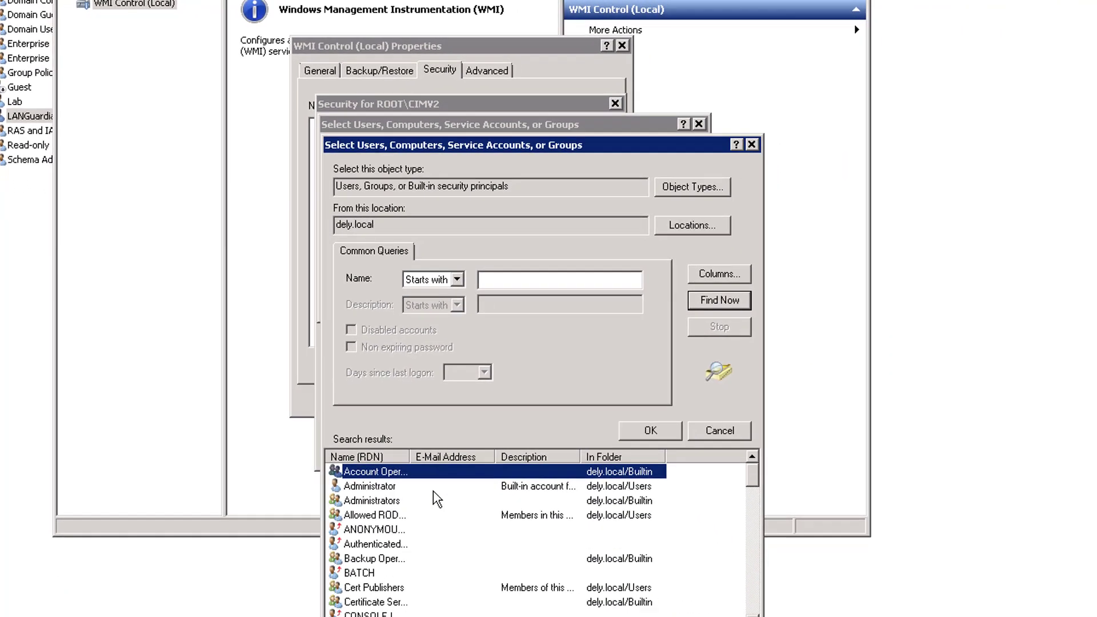
{"action": "scroll", "coordinate": [378, 525], "scroll_direction": "down", "scroll_amount": 7}
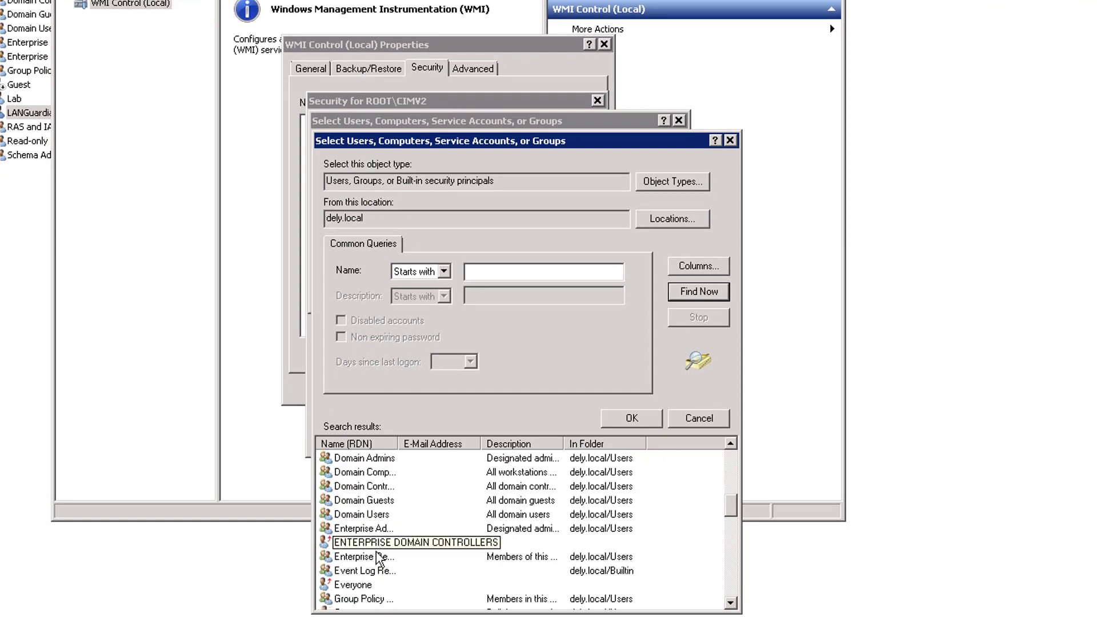
{"action": "scroll", "coordinate": [378, 546], "scroll_direction": "down", "scroll_amount": 3}
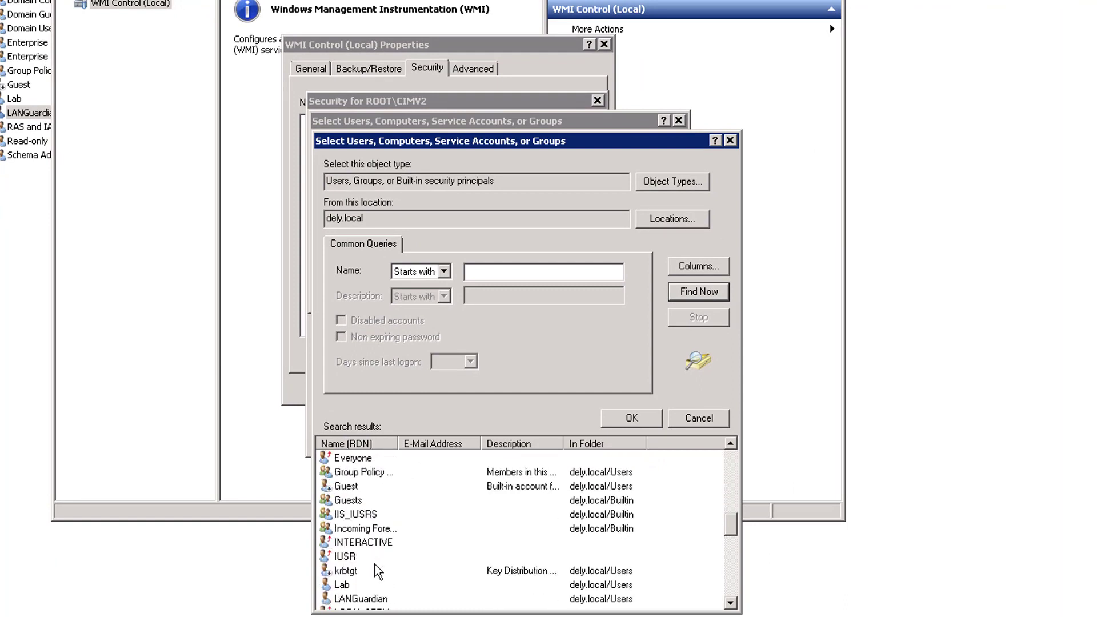
{"action": "left_click", "coordinate": [360, 597]}
{"action": "left_click", "coordinate": [616, 418]}
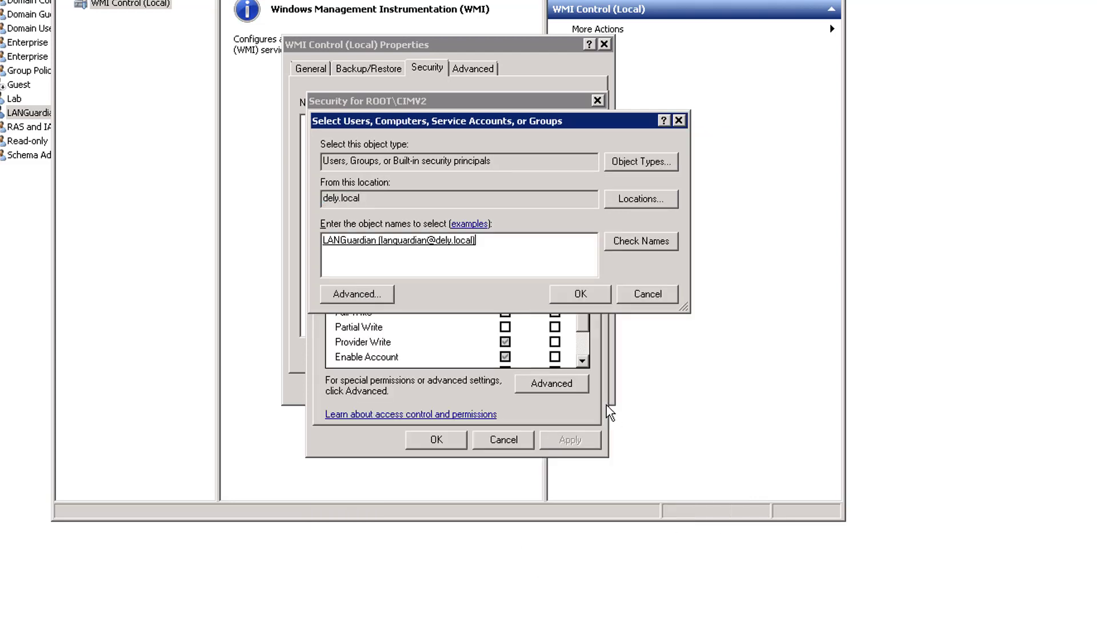
{"action": "left_click", "coordinate": [577, 294]}
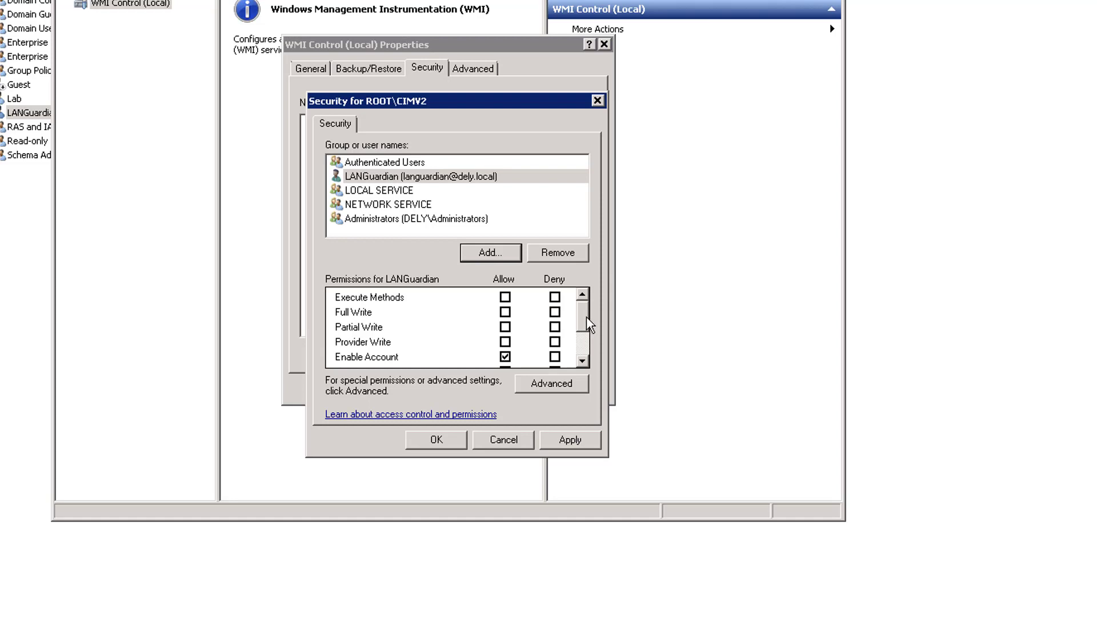
Step: Allow Remote Enable and Read Security for LANGuardian on CIMV2, apply the permissions, and close the WMI console
{"action": "left_click", "coordinate": [582, 360]}
{"action": "left_click", "coordinate": [582, 361]}
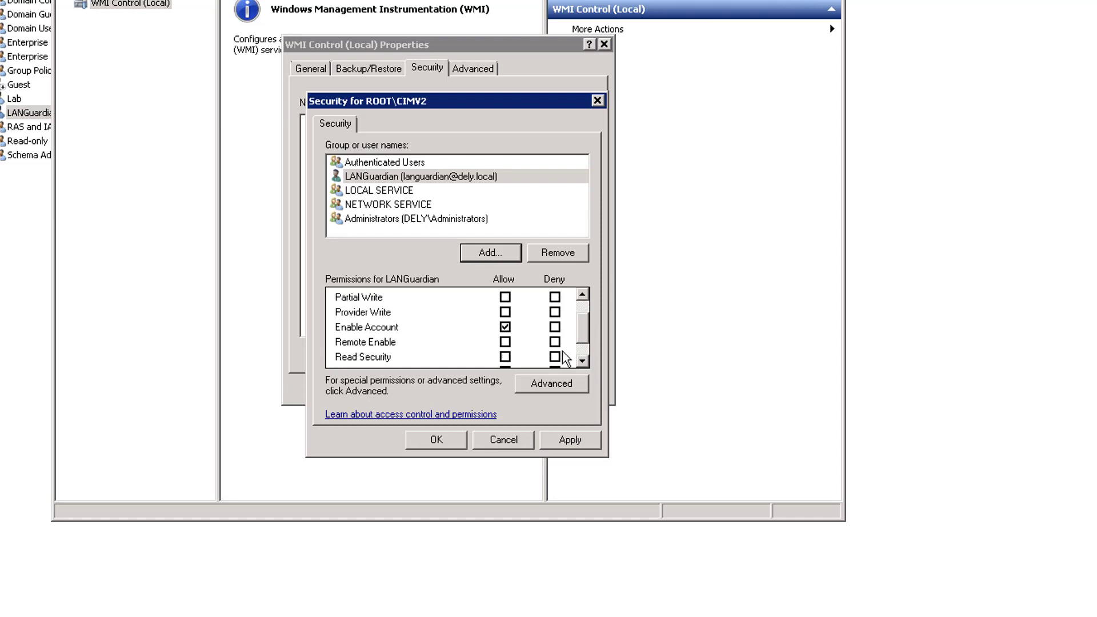
{"action": "left_click", "coordinate": [582, 361]}
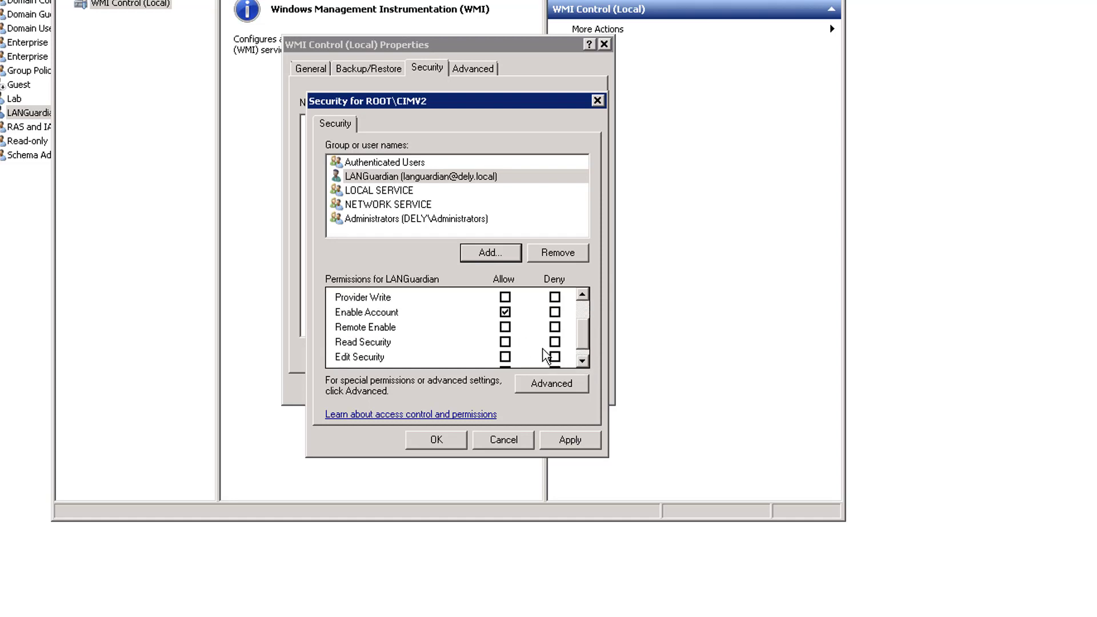
{"action": "left_click", "coordinate": [506, 328]}
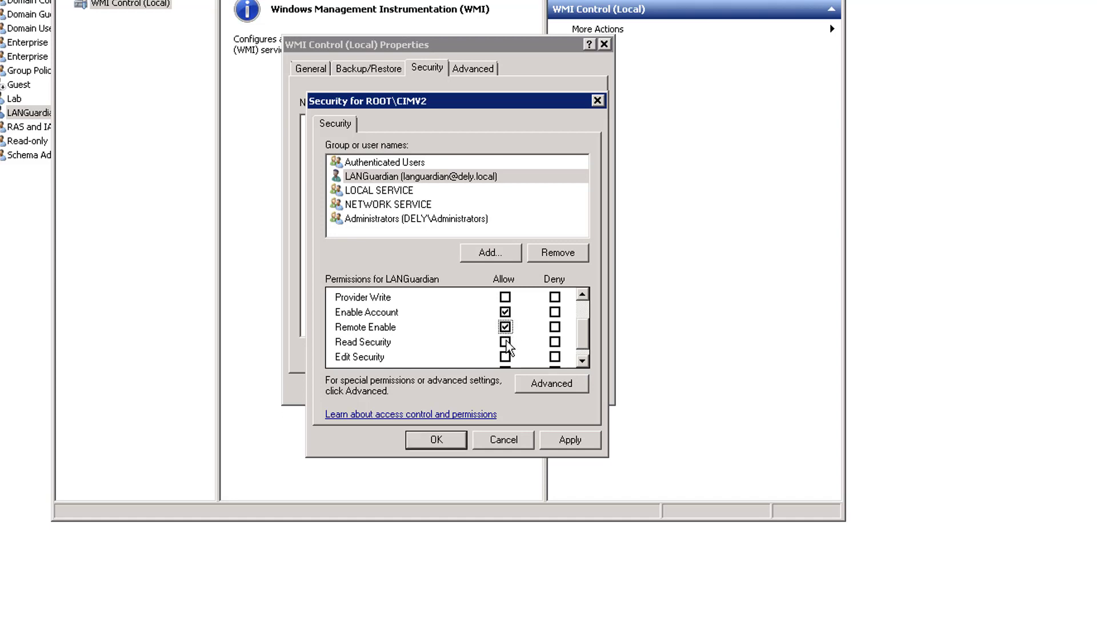
{"action": "left_click", "coordinate": [506, 343]}
{"action": "left_click", "coordinate": [569, 439]}
{"action": "left_click", "coordinate": [436, 439]}
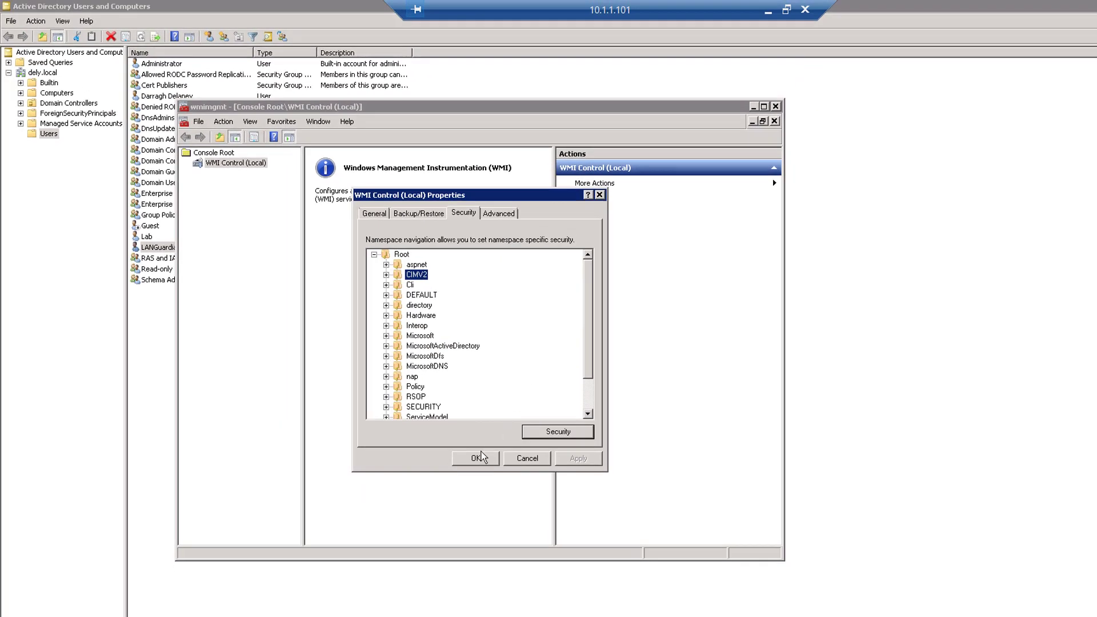
{"action": "left_click", "coordinate": [479, 455]}
{"action": "left_click", "coordinate": [775, 107]}
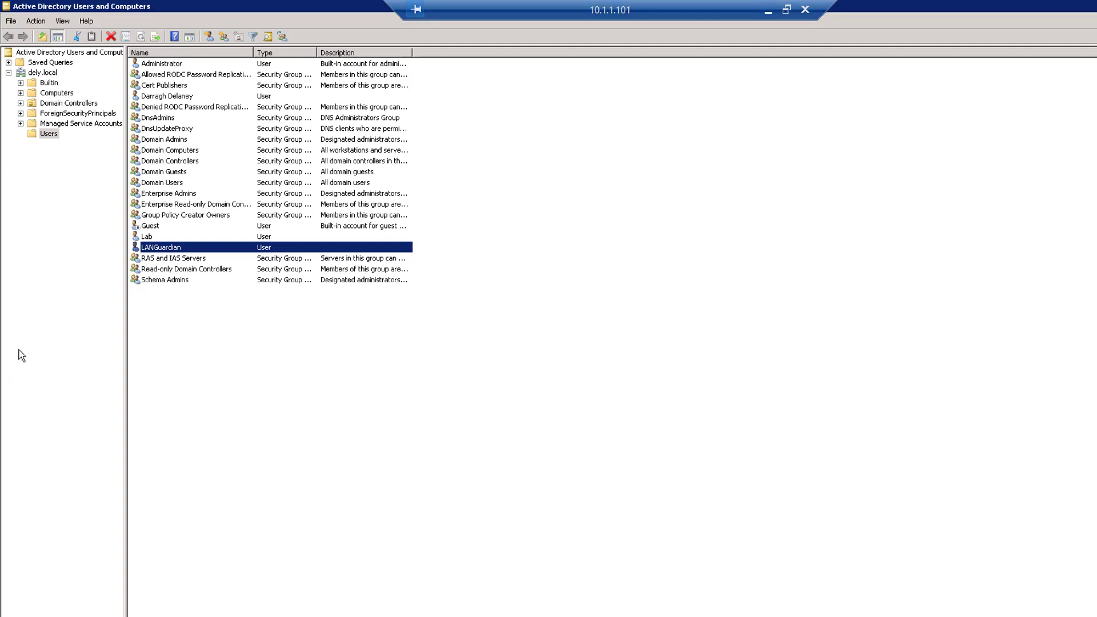
Step: Open the LANGuardian user's group memberships and list all groups available in the dely.local domain for adding
{"action": "double_click", "coordinate": [193, 251]}
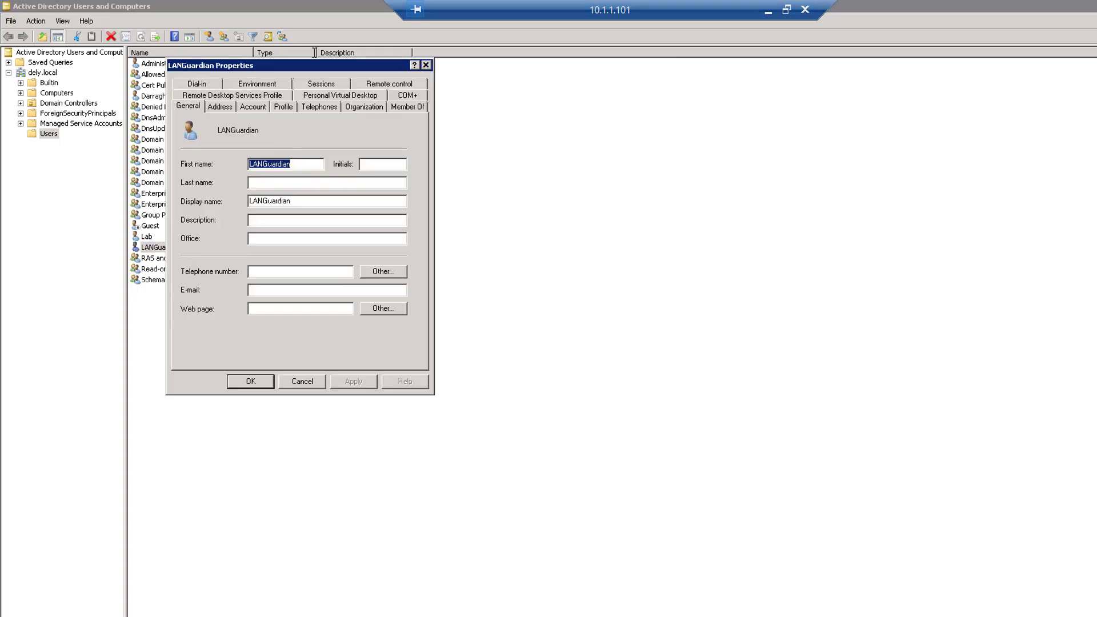
{"action": "left_click", "coordinate": [408, 106]}
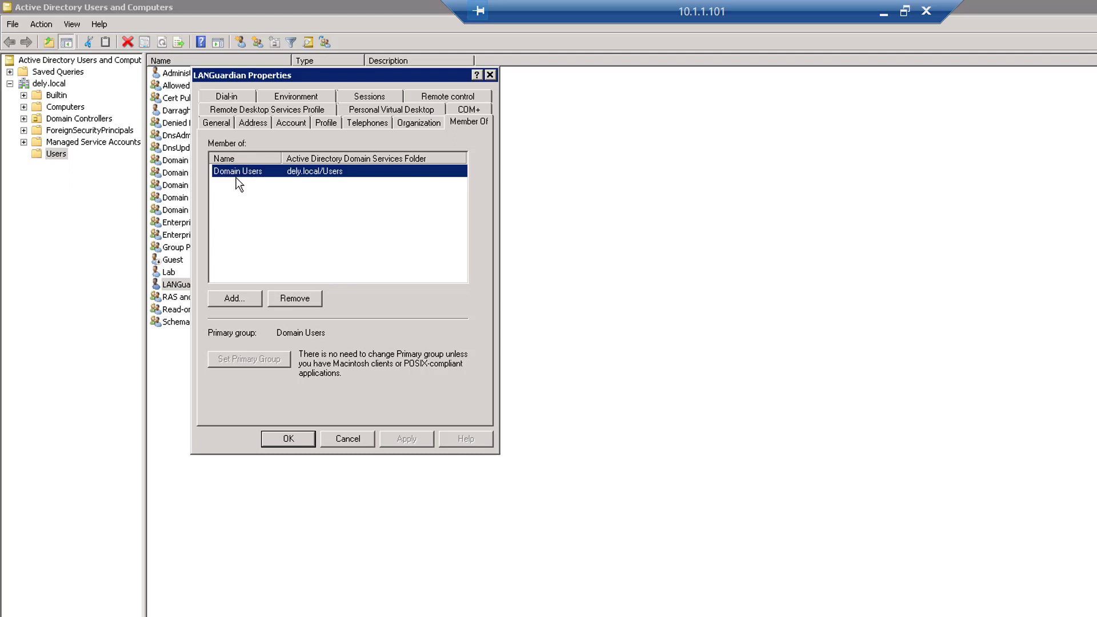
{"action": "left_click", "coordinate": [235, 299]}
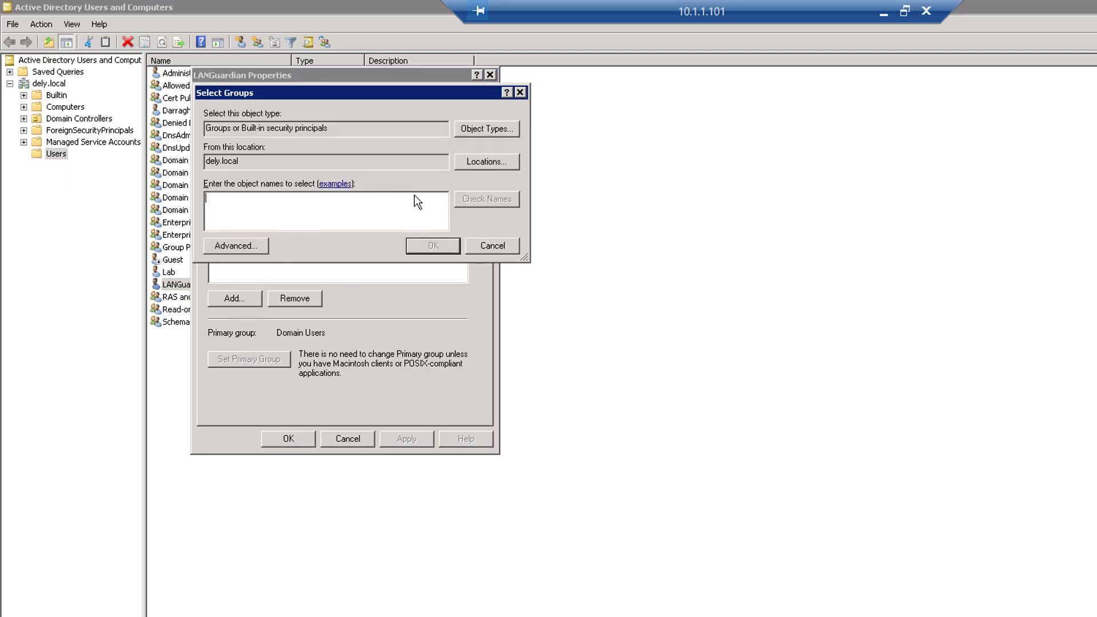
{"action": "left_click", "coordinate": [246, 247]}
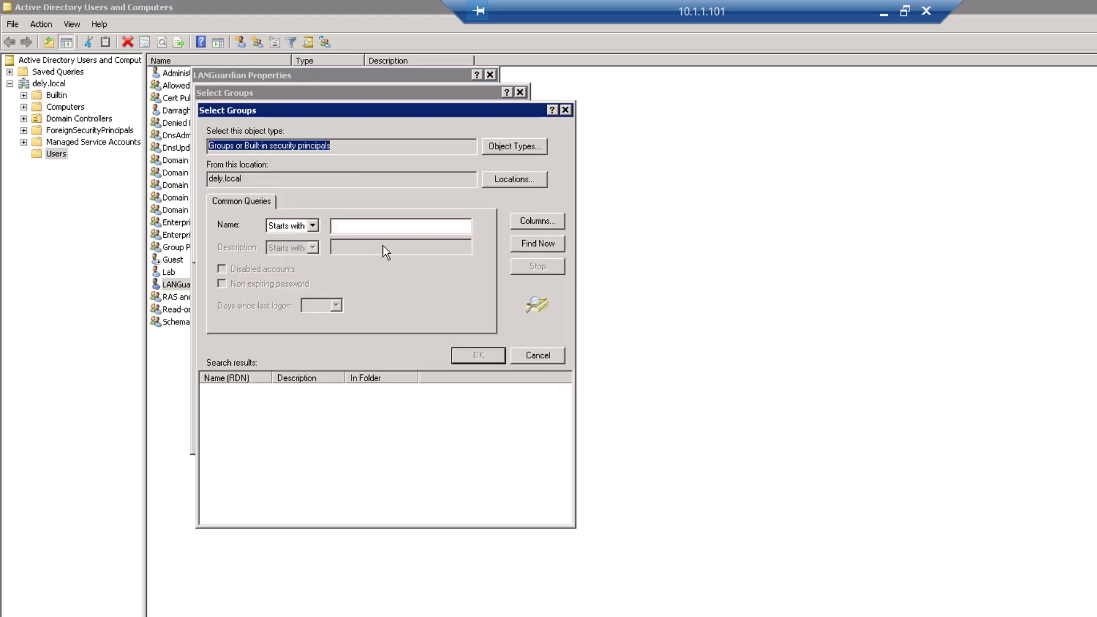
{"action": "left_click", "coordinate": [531, 246]}
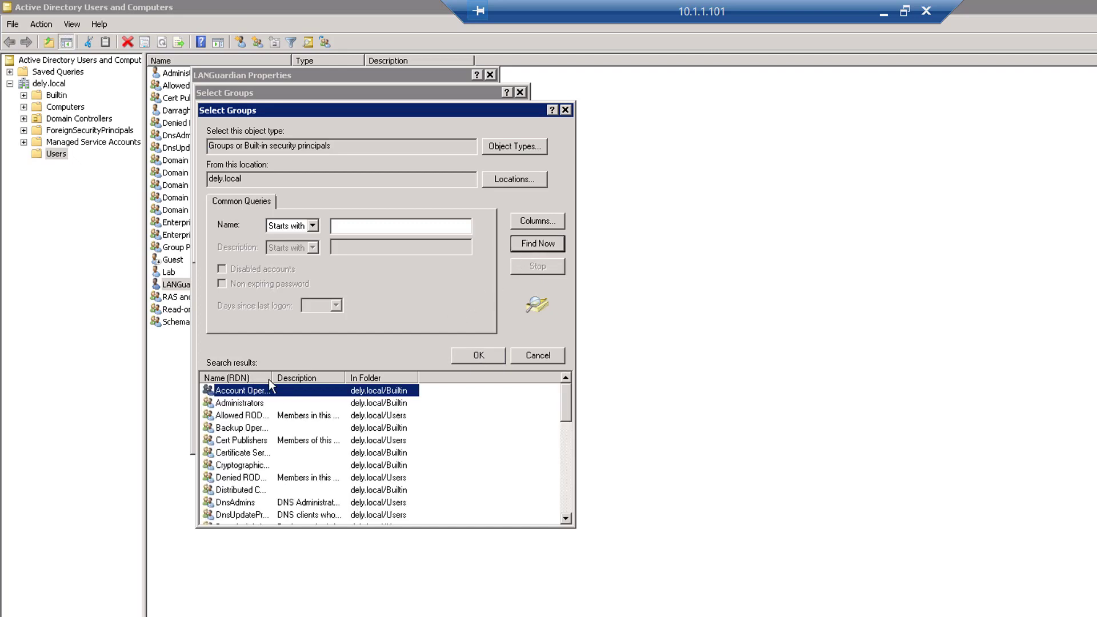
Step: Add LANGuardian to the Event Log Readers and Performance Log Users groups and save the account's properties
{"action": "left_click_drag", "start_coordinate": [269, 379], "coordinate": [333, 379]}
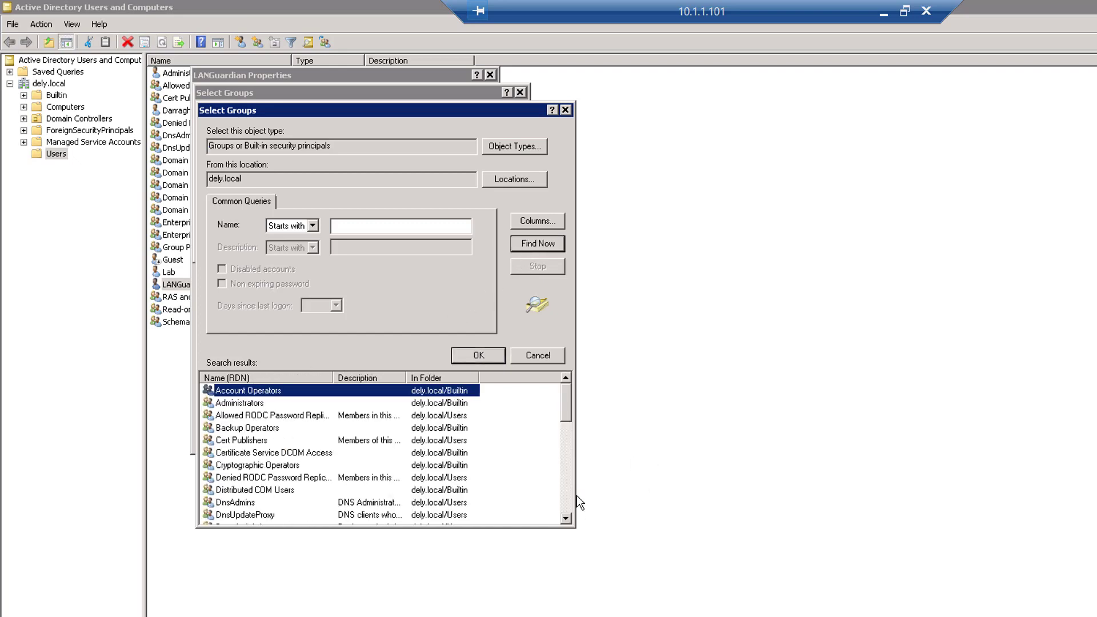
{"action": "left_click_drag", "start_coordinate": [576, 528], "coordinate": [934, 576]}
{"action": "scroll", "coordinate": [288, 477], "scroll_direction": "down", "scroll_amount": 5}
{"action": "scroll", "coordinate": [291, 491], "scroll_direction": "down", "scroll_amount": 2}
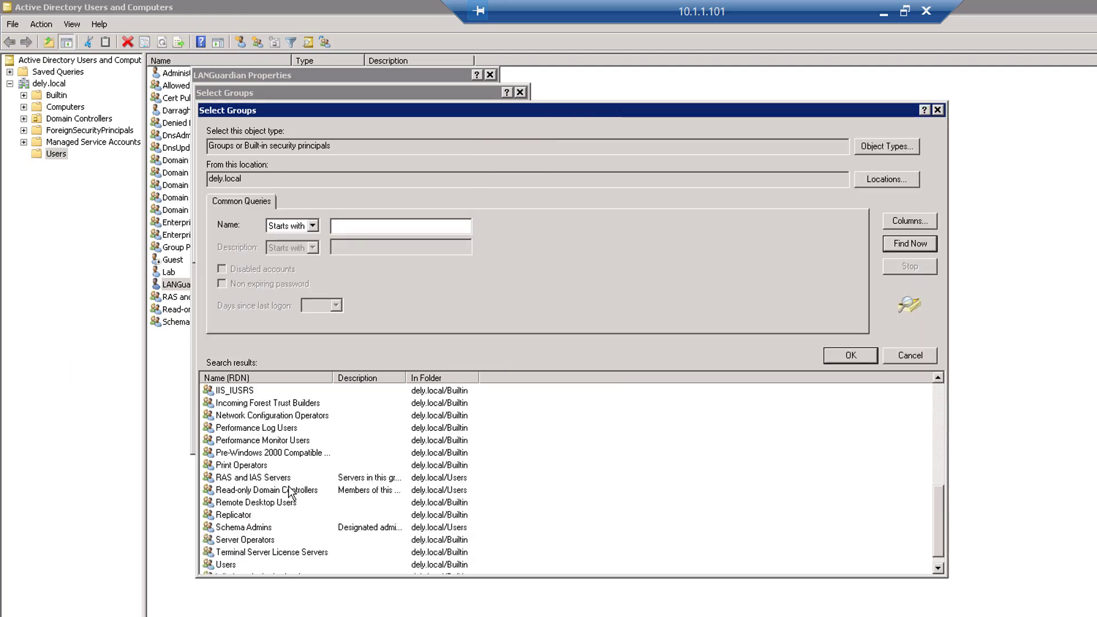
{"action": "left_click", "coordinate": [274, 433]}
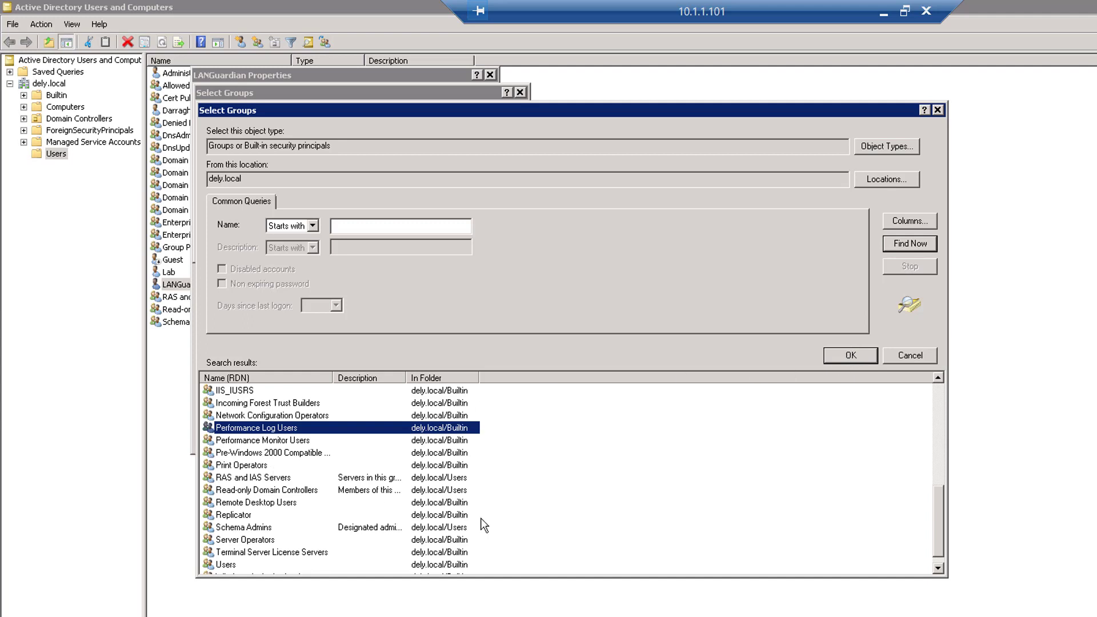
{"action": "left_click_drag", "start_coordinate": [934, 504], "coordinate": [926, 466]}
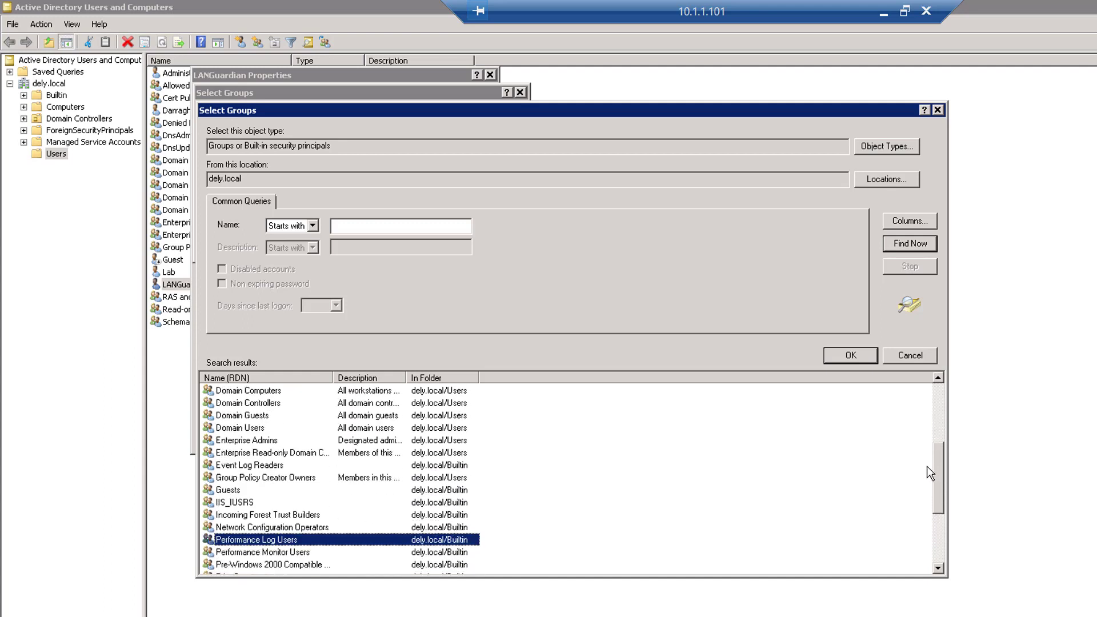
{"action": "left_click", "coordinate": [247, 467], "text": "ctrl"}
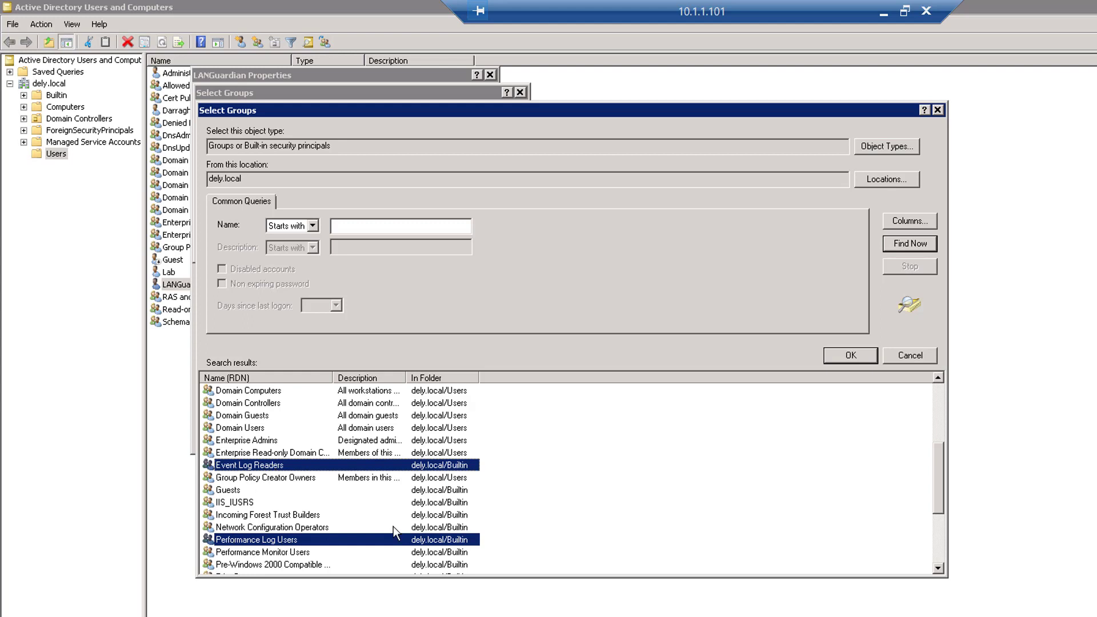
{"action": "left_click", "coordinate": [861, 354]}
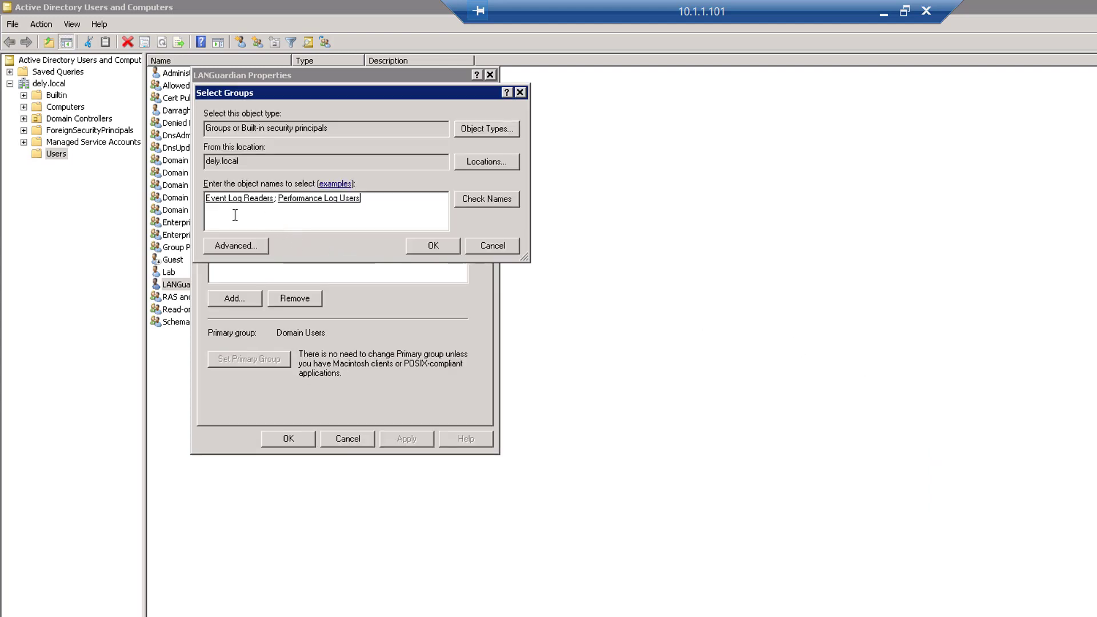
{"action": "left_click", "coordinate": [433, 246]}
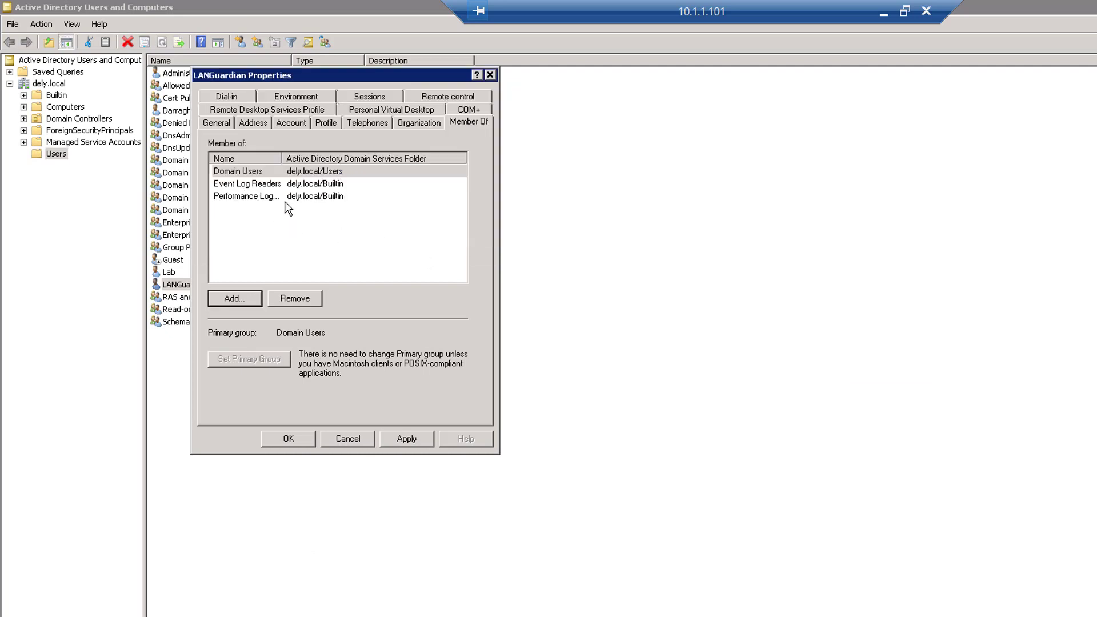
{"action": "left_click", "coordinate": [297, 443]}
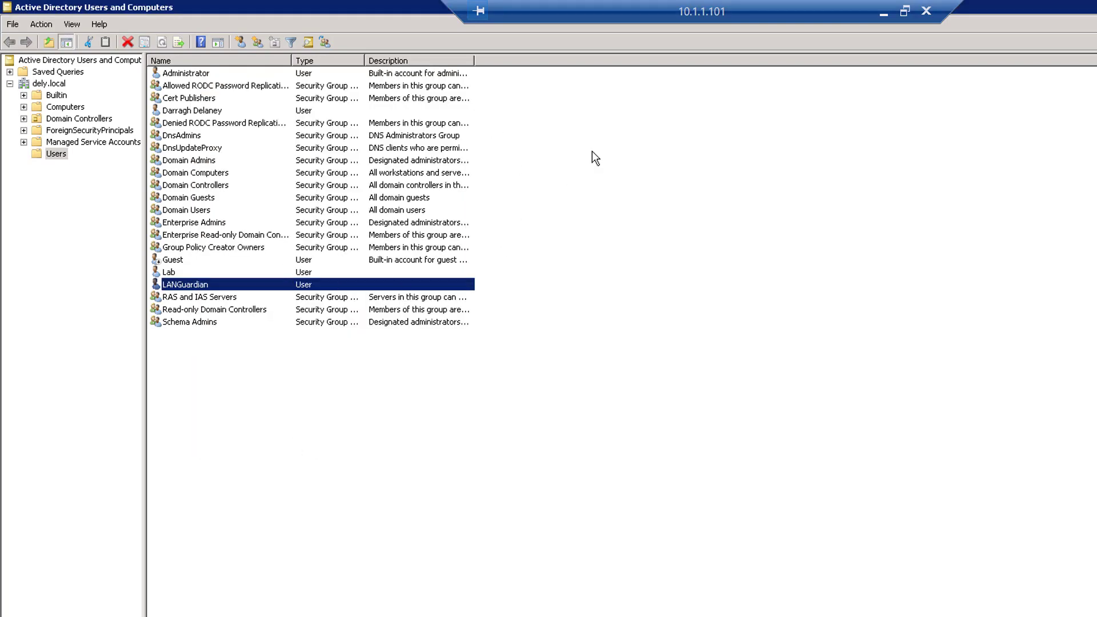
Step: Minimize the remote server session and launch wbemtest on the local computer
{"action": "left_click", "coordinate": [883, 13]}
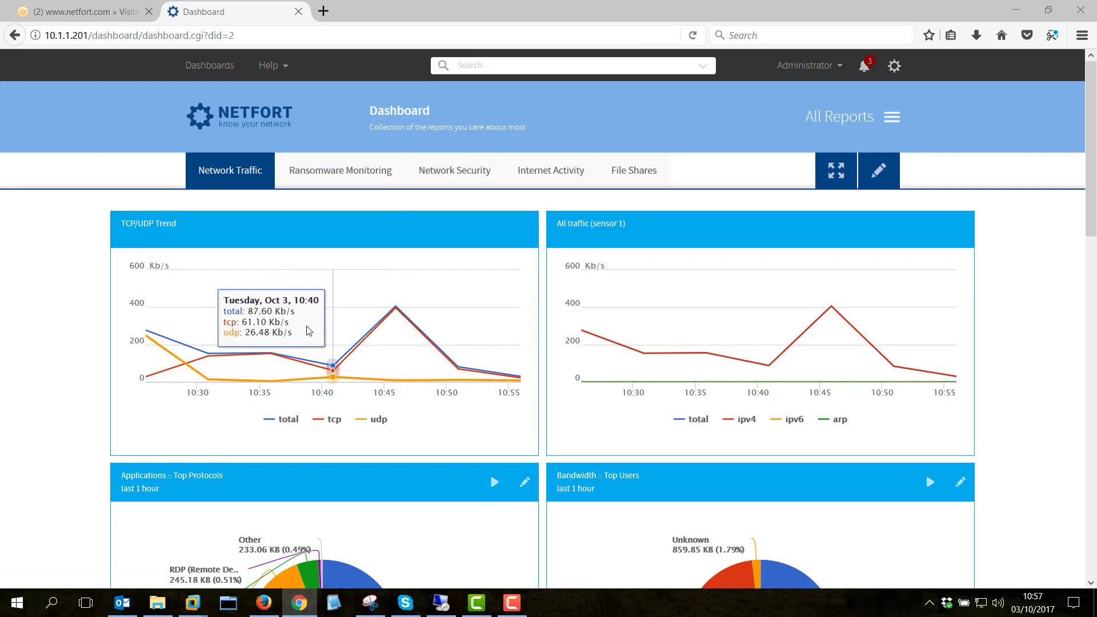
{"action": "left_click", "coordinate": [53, 603]}
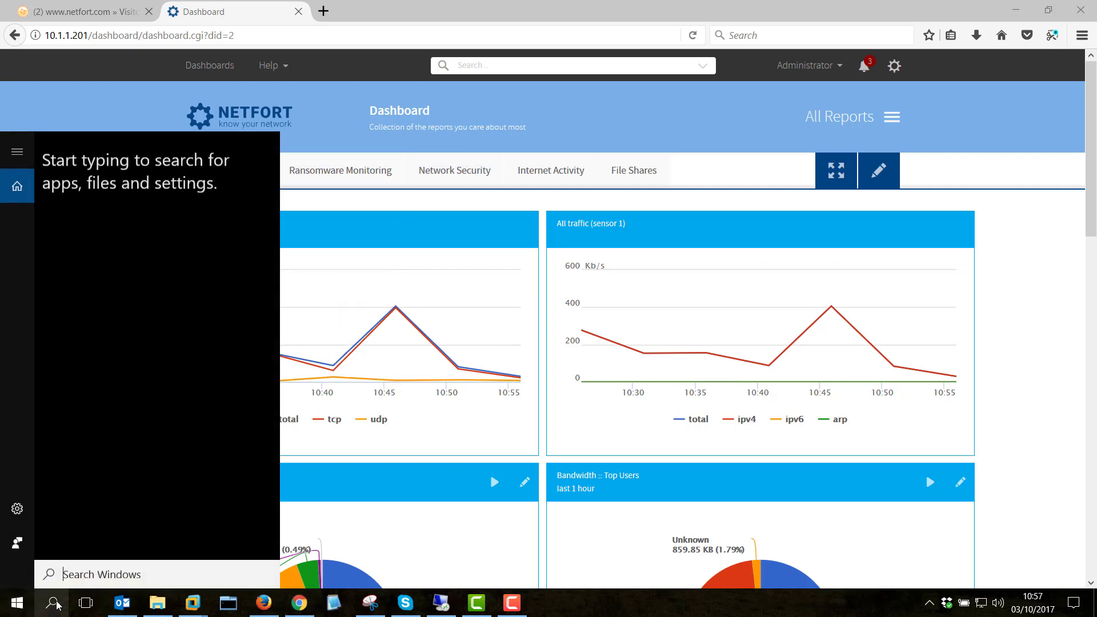
{"action": "type", "text": "w"}
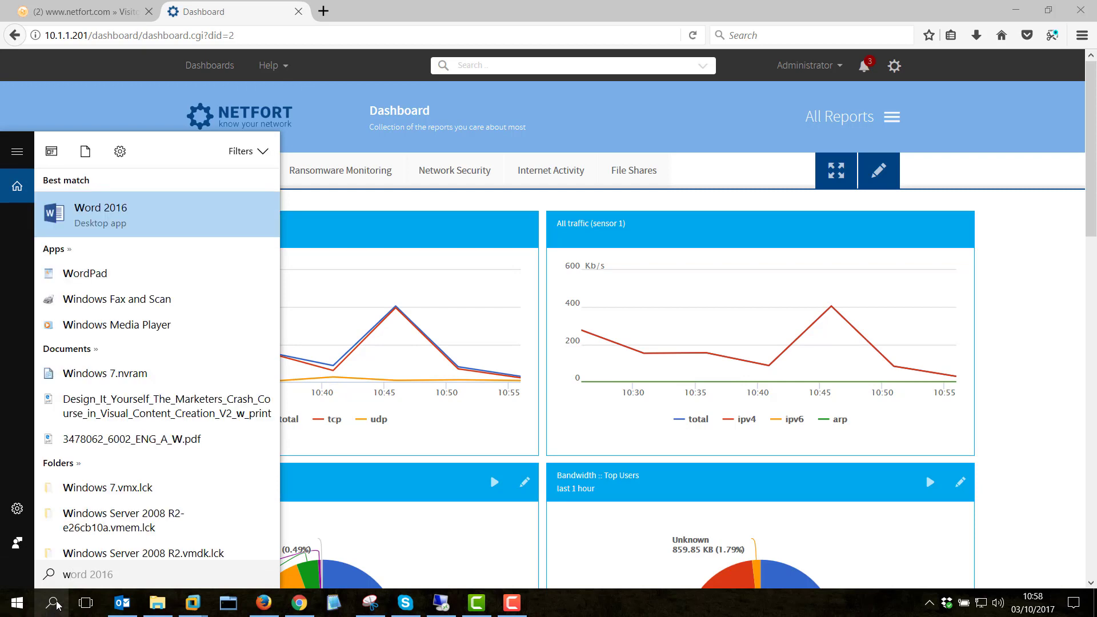
{"action": "type", "text": "bemtest"}
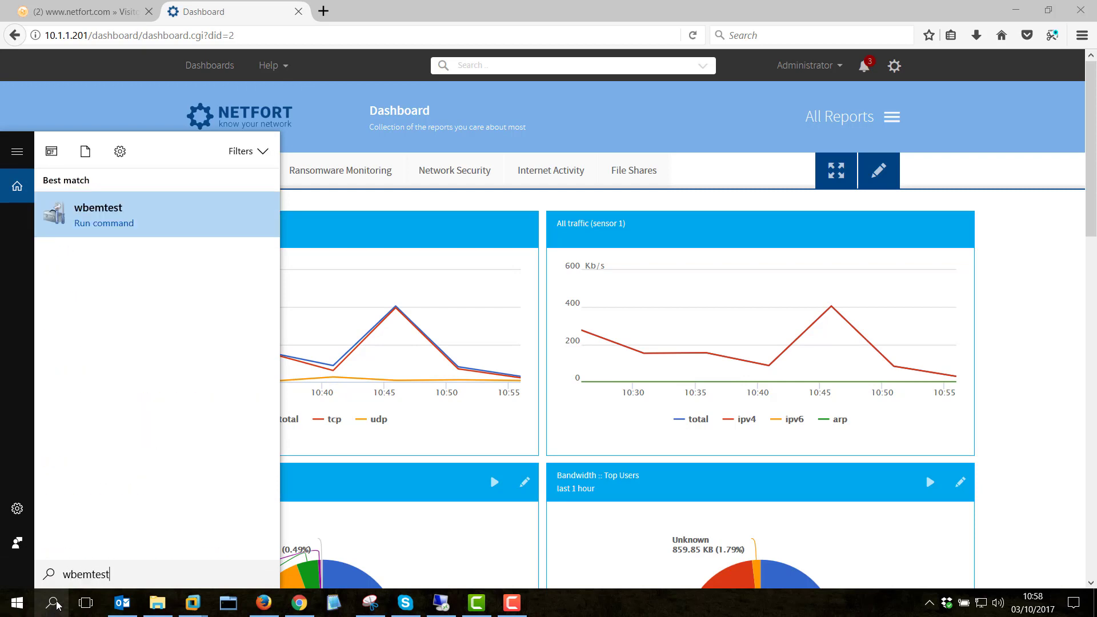
{"action": "key", "text": "Return"}
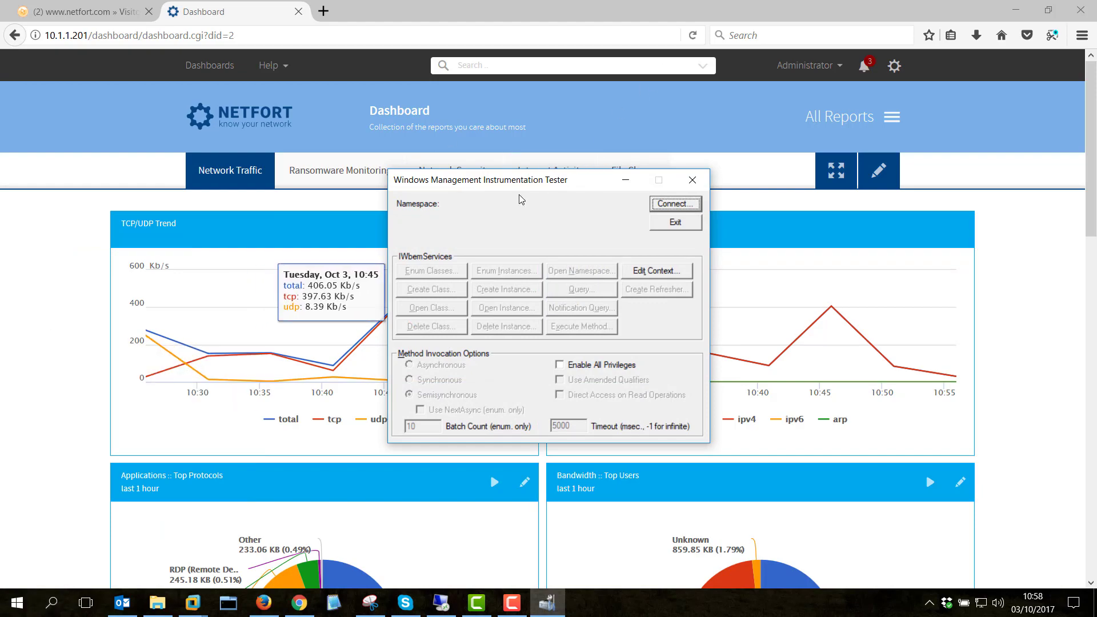
{"action": "left_click_drag", "start_coordinate": [534, 182], "coordinate": [449, 160]}
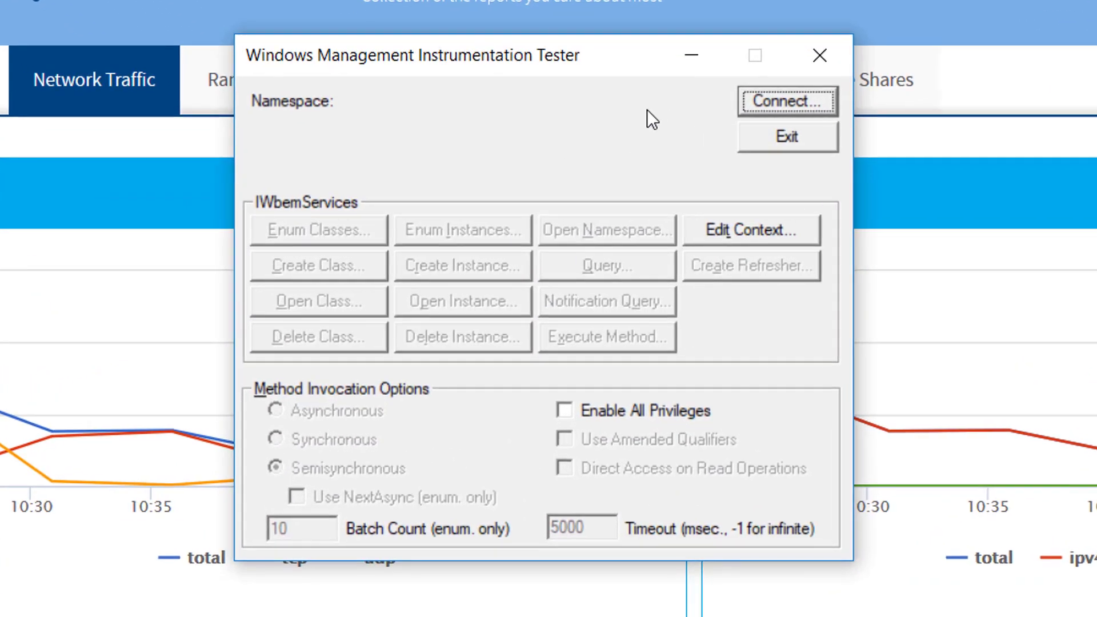
Step: Start a new WMI connection and set its namespace to \\10.1.1.101\root\cimv2
{"action": "left_click", "coordinate": [789, 104]}
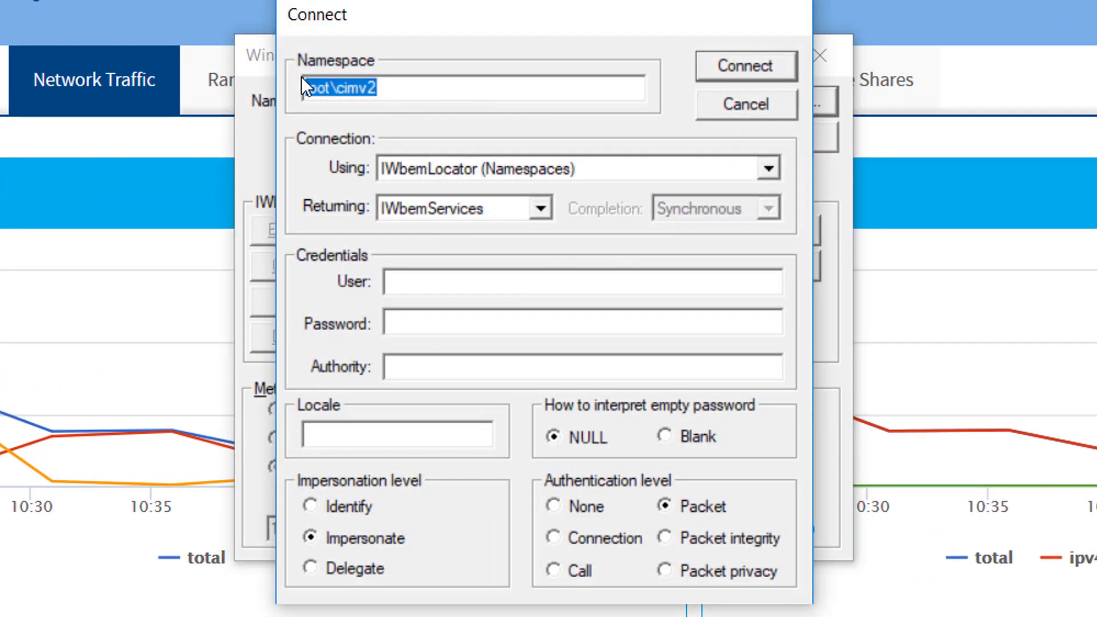
{"action": "left_click", "coordinate": [309, 89]}
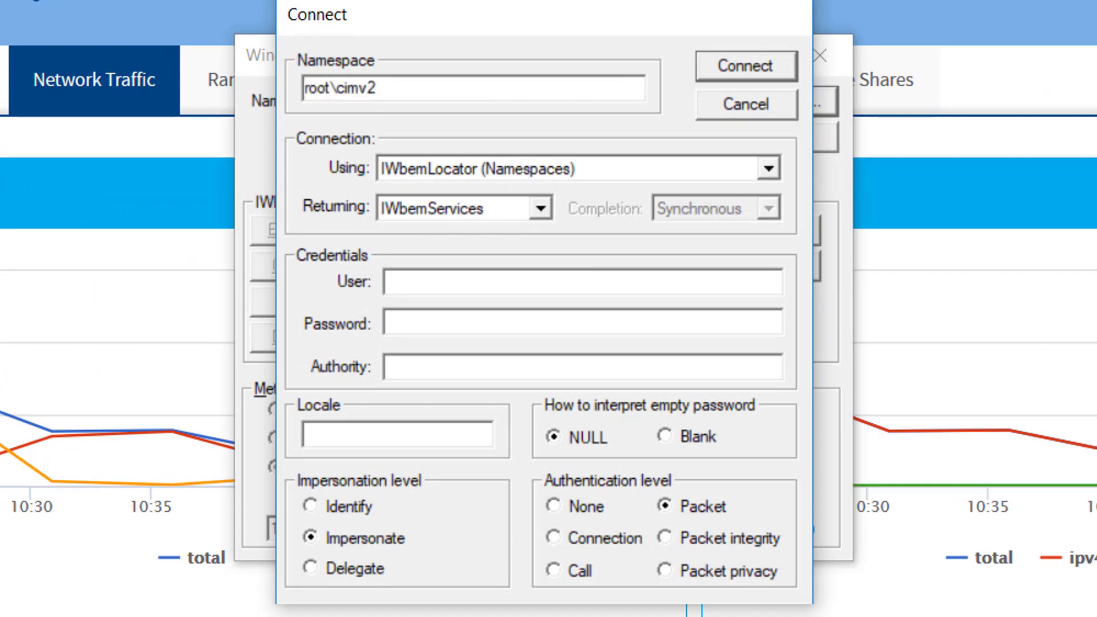
{"action": "type", "text": "\\11"}
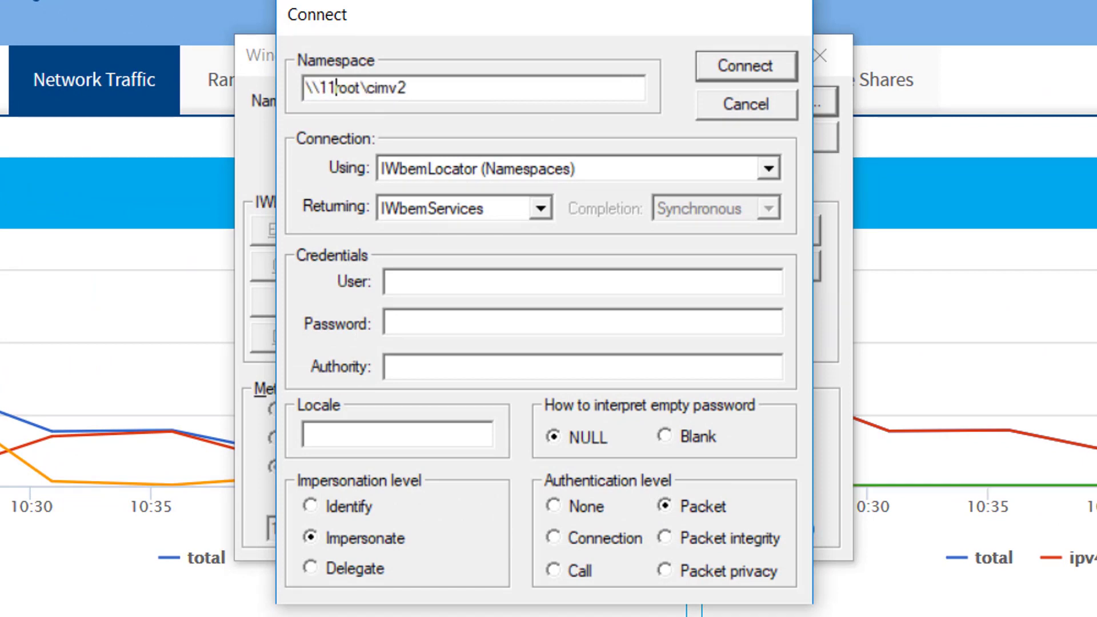
{"action": "key", "text": "BackSpace"}
{"action": "type", "text": "0.1.1.101\\"}
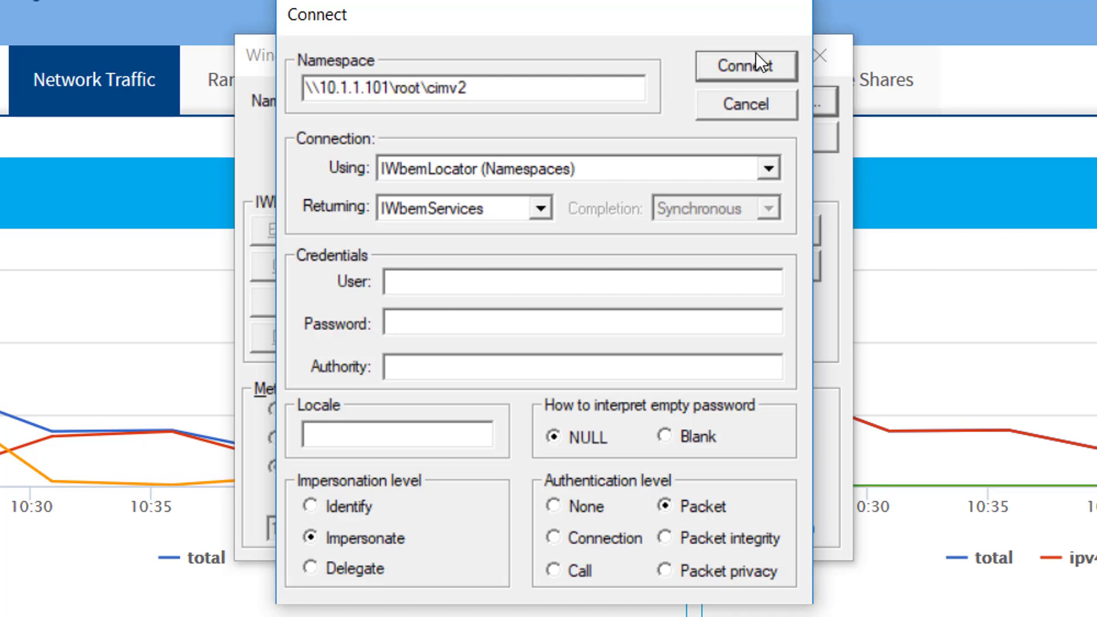
Step: Enter languardian as the user along with the account password, and connect to the remote namespace
{"action": "left_click", "coordinate": [463, 274]}
{"action": "type", "text": "languardian"}
{"action": "key", "text": "Tab"}
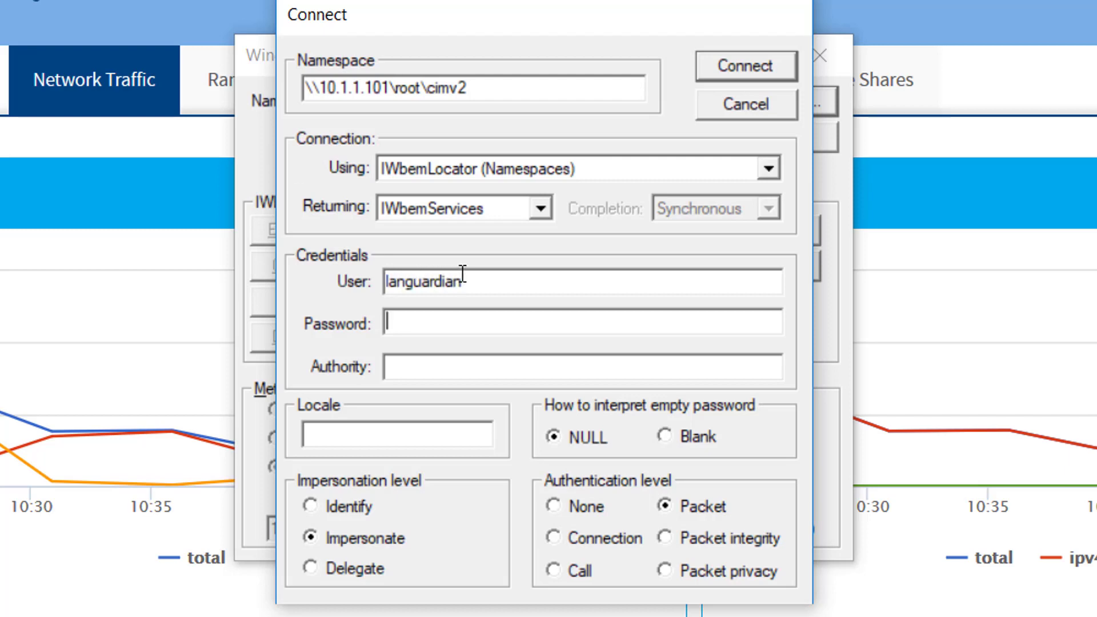
{"action": "type", "text": "***********"}
{"action": "left_click", "coordinate": [736, 64]}
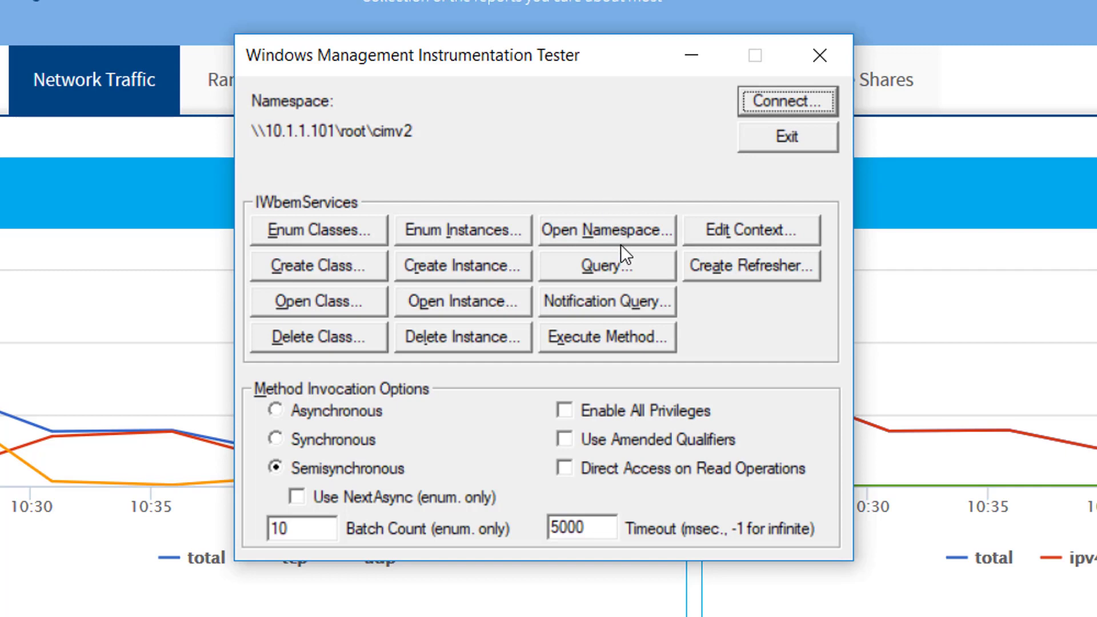
Step: Run the WQL query SELECT * FROM Win32_NTLogEvent WHERE Logfile = 'Security' AND EventCode = '4624'
{"action": "left_click_drag", "start_coordinate": [613, 58], "coordinate": [678, 69]}
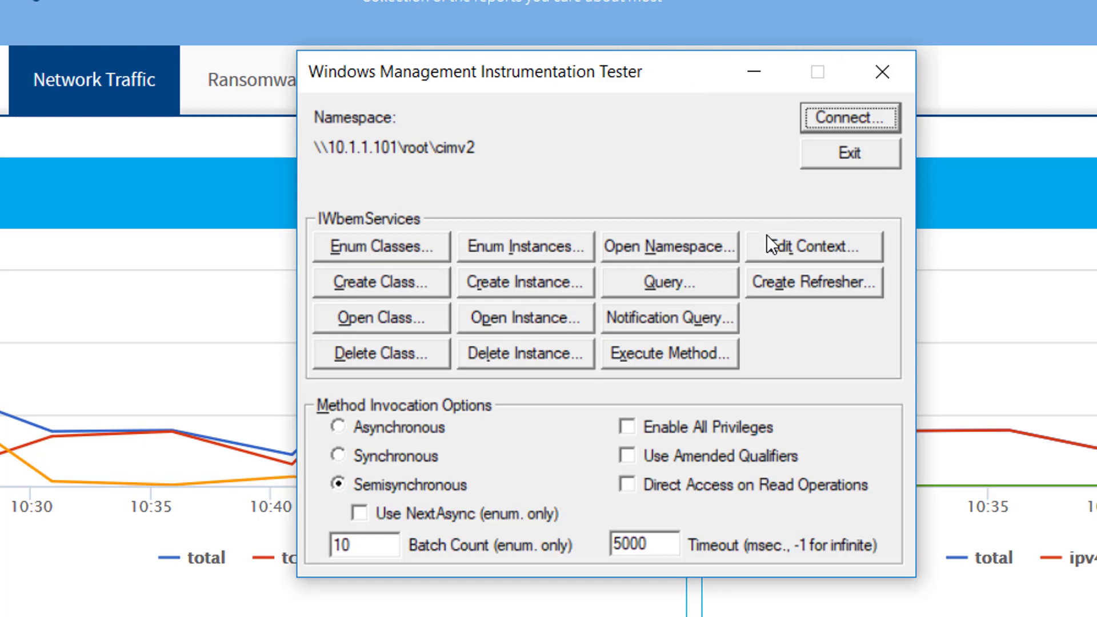
{"action": "left_click", "coordinate": [704, 285]}
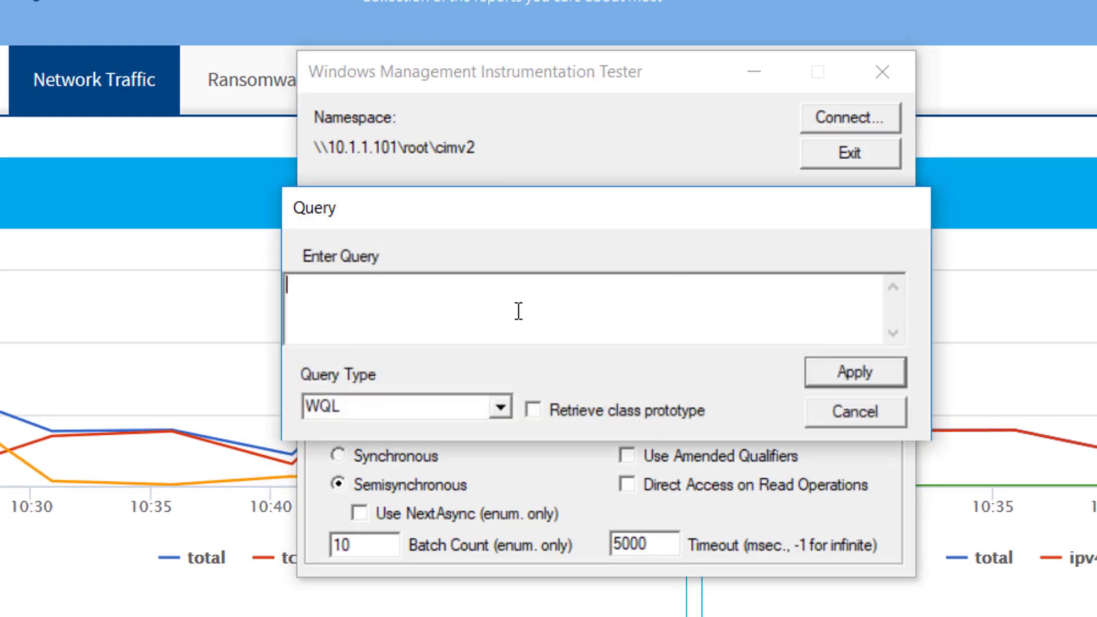
{"action": "type", "text": "SELECT * FROM Win32_NTLogEvent WHERE Logfile = 'Security' AND EventCode = '4624'"}
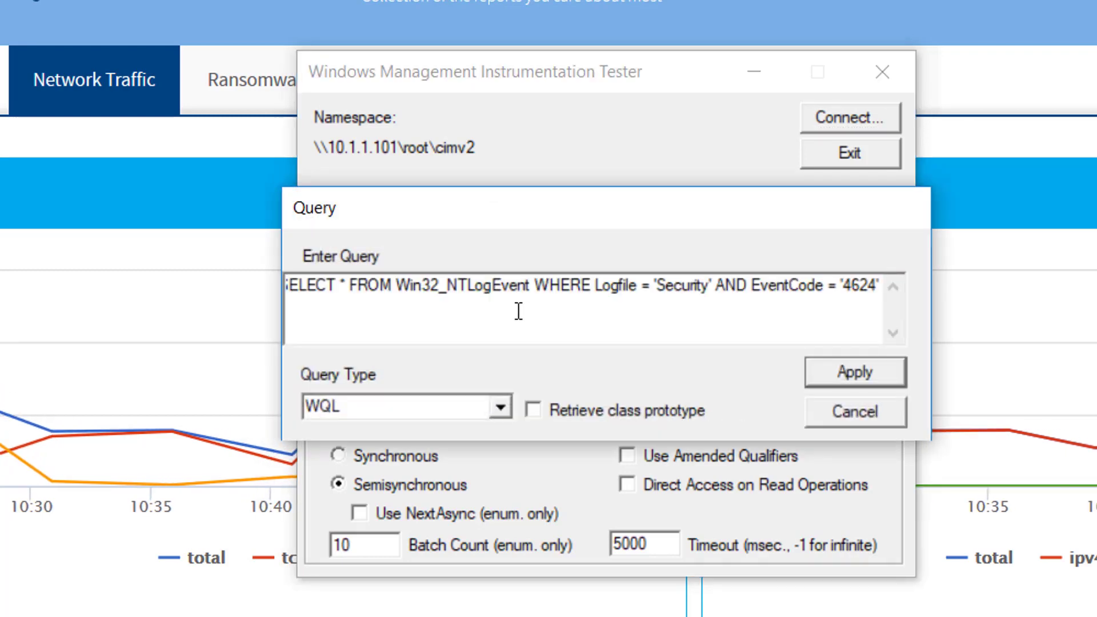
{"action": "left_click_drag", "start_coordinate": [345, 284], "coordinate": [211, 267]}
{"action": "left_click", "coordinate": [363, 289]}
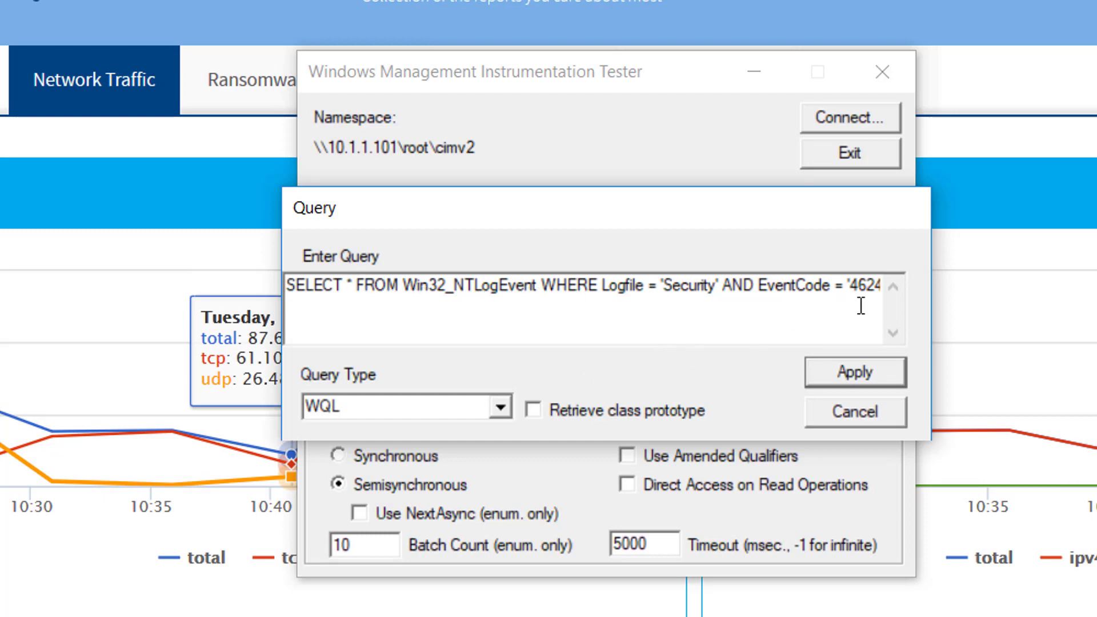
{"action": "left_click", "coordinate": [838, 368]}
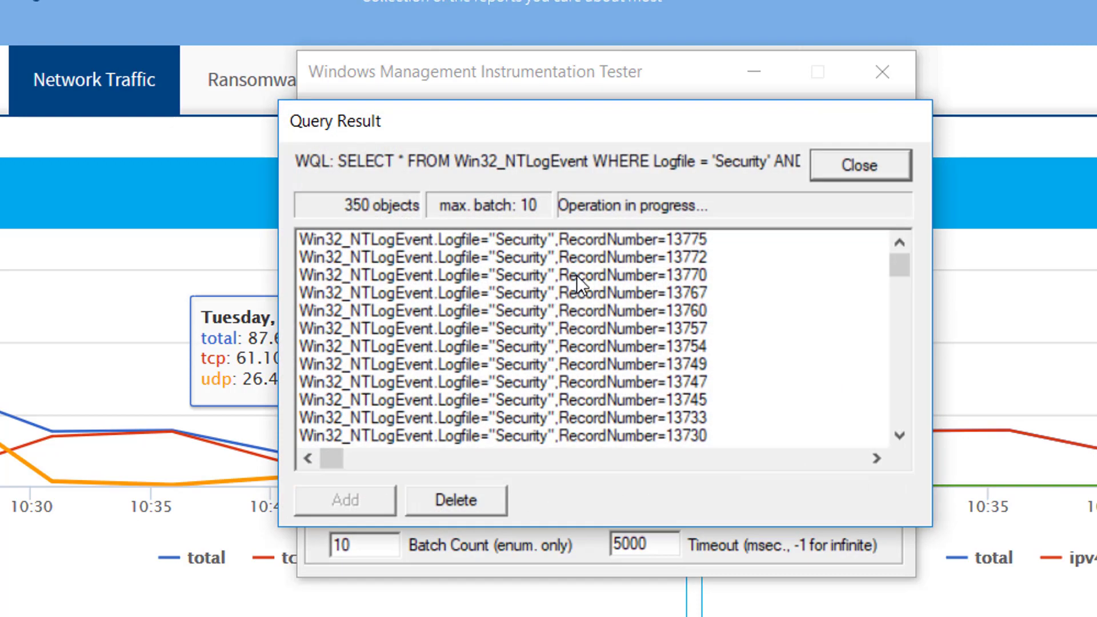
Step: Look through the returned Security log records, and close the query results and the WMI tester
{"action": "mouse_move", "coordinate": [894, 261]}
{"action": "left_mouse_down"}
{"action": "mouse_move", "coordinate": [882, 427]}
{"action": "mouse_move", "coordinate": [886, 260]}
{"action": "left_mouse_up"}
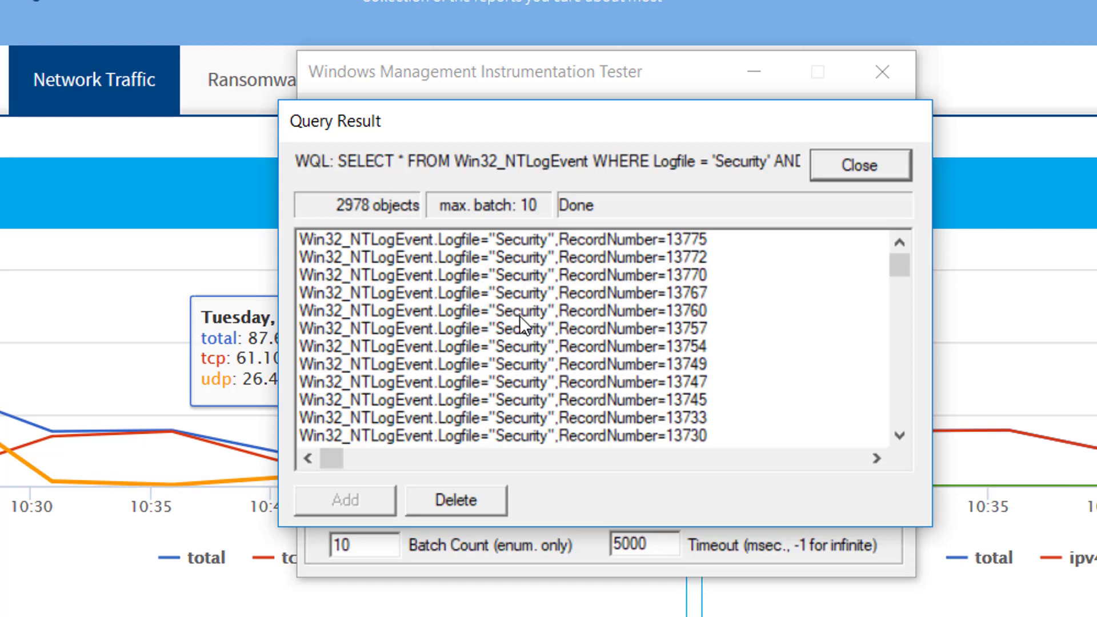
{"action": "left_click", "coordinate": [314, 310]}
{"action": "left_click", "coordinate": [515, 396]}
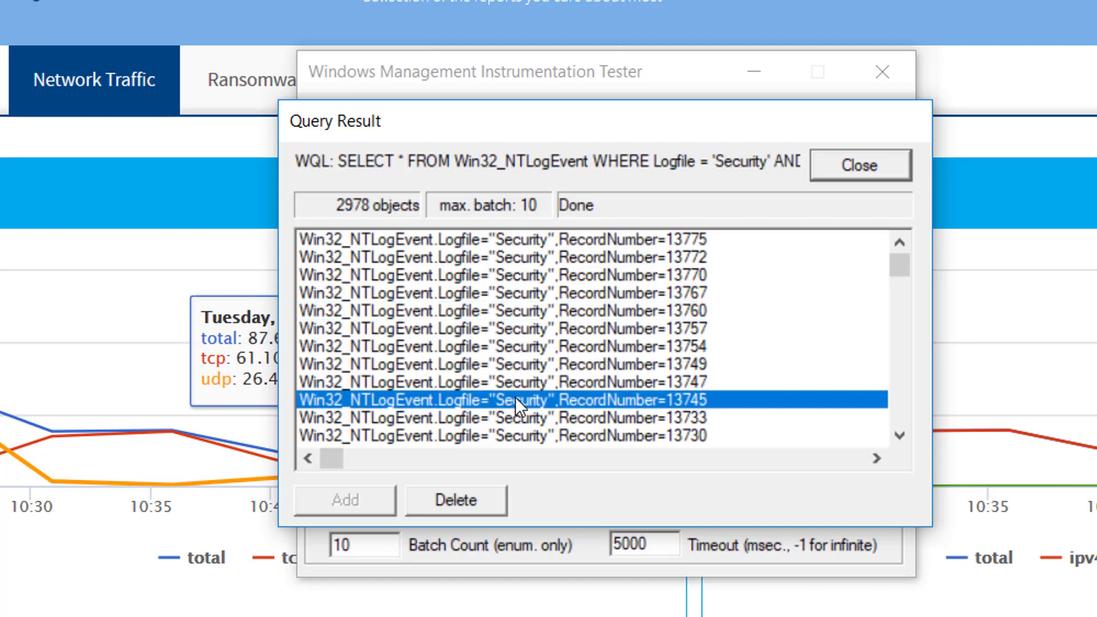
{"action": "key", "text": "Up"}
{"action": "key", "text": "Up"}
{"action": "key", "text": "Up"}
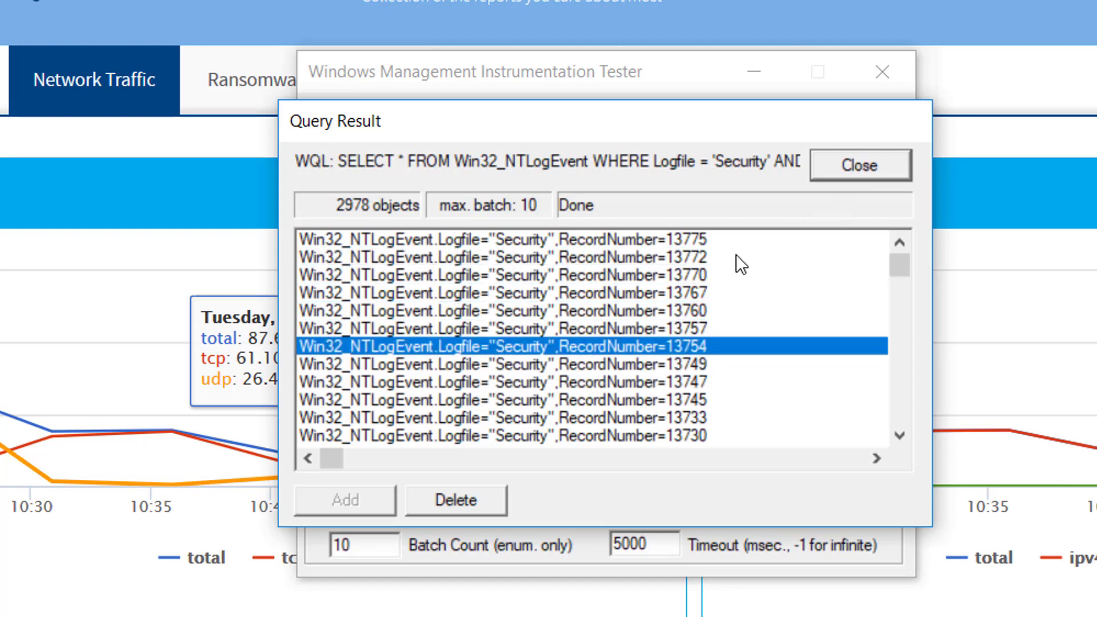
{"action": "left_click", "coordinate": [851, 161]}
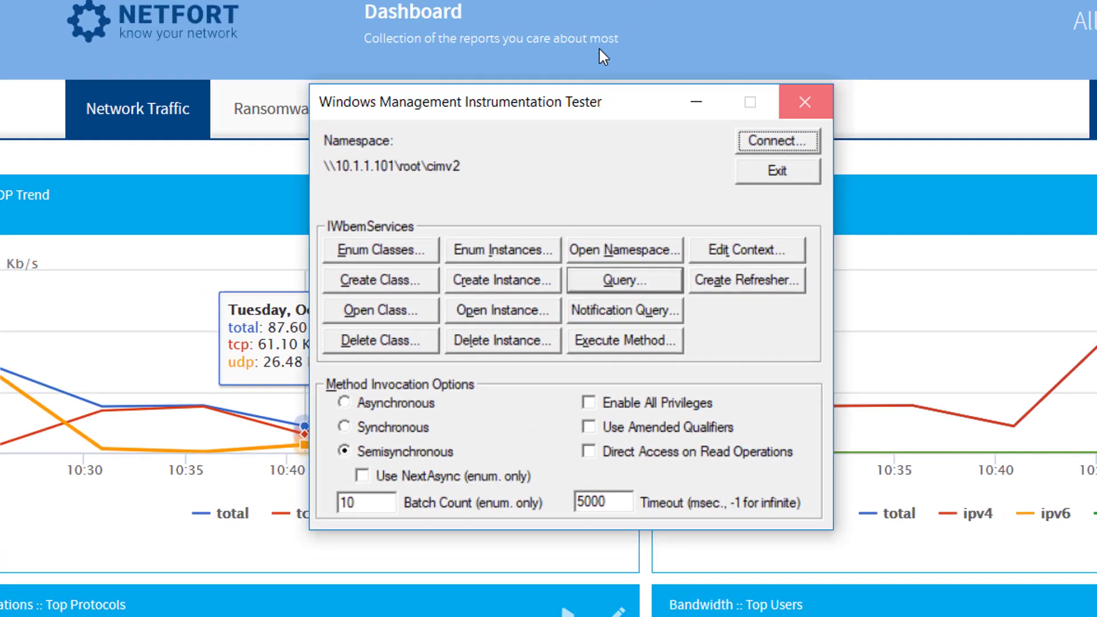
{"action": "left_click", "coordinate": [889, 71]}
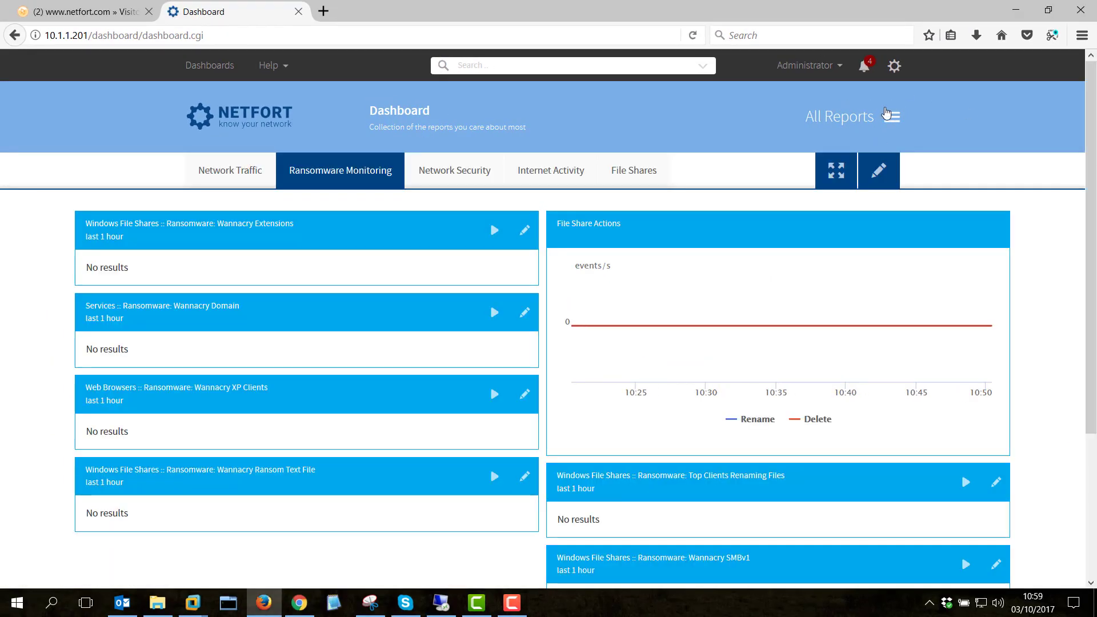
Step: Open LANGuardian's Active Directory identity settings and start adding a new domain
{"action": "left_click", "coordinate": [894, 67]}
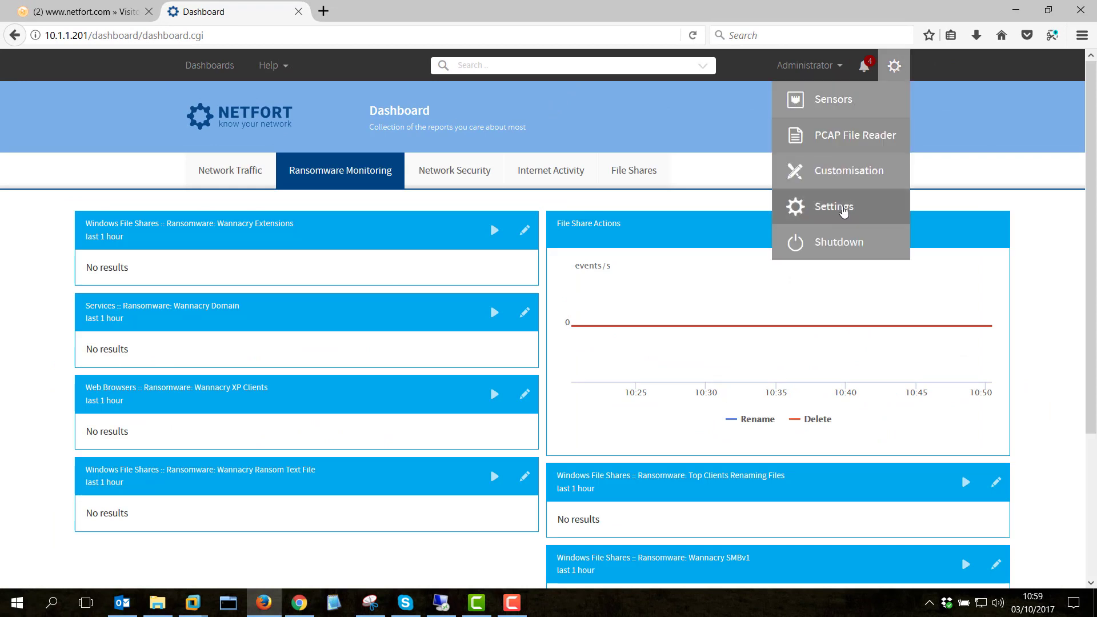
{"action": "left_click", "coordinate": [796, 207]}
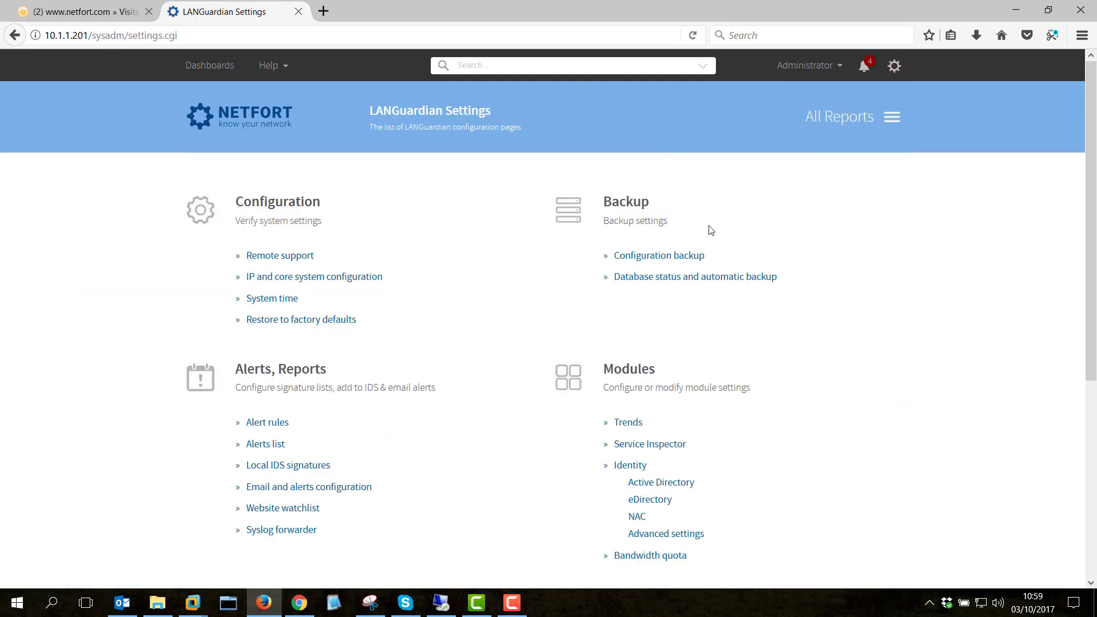
{"action": "left_click", "coordinate": [657, 484]}
{"action": "left_click", "coordinate": [243, 221]}
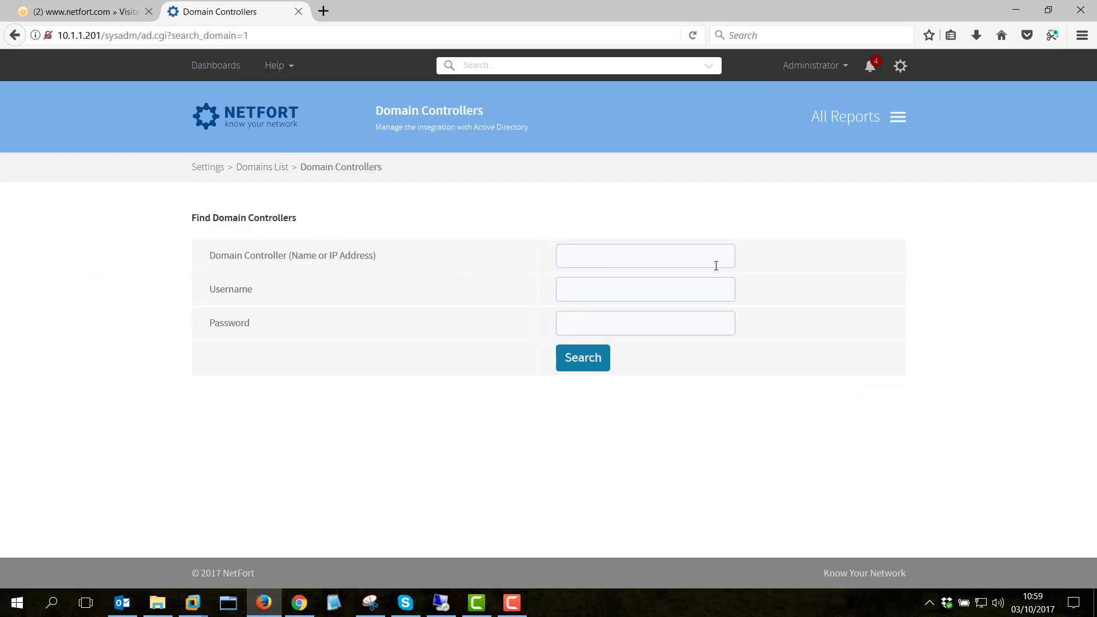
Step: Search for domain controllers using address 10.1.1.101, username languardian and the account password
{"action": "left_click", "coordinate": [715, 266]}
{"action": "type", "text": "10.1.1."}
{"action": "key", "text": "Down"}
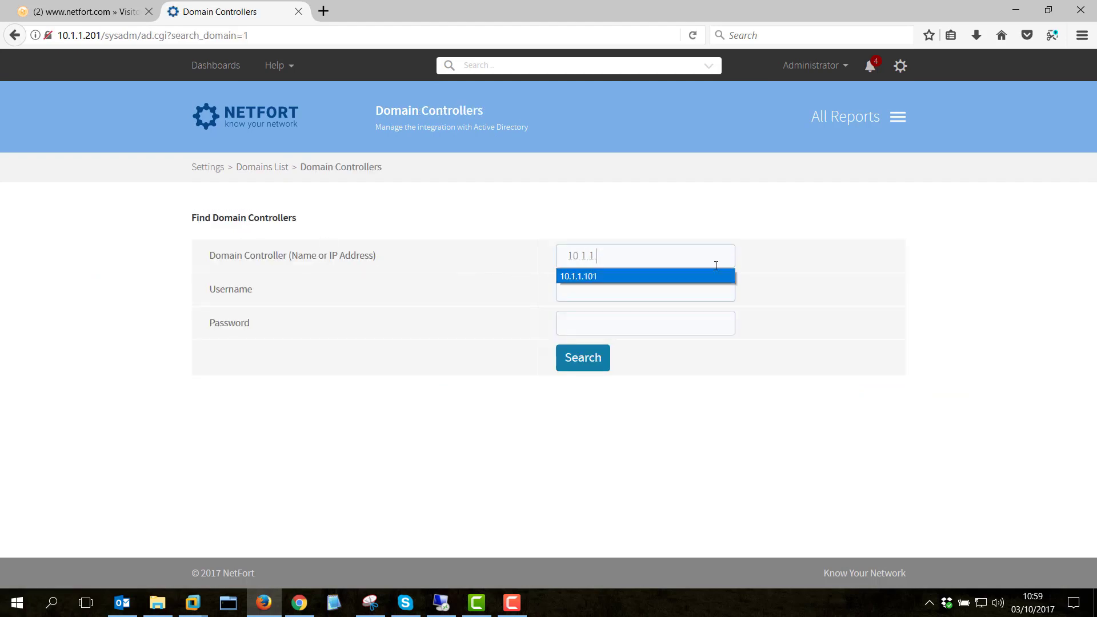
{"action": "key", "text": "Return"}
{"action": "key", "text": "Tab"}
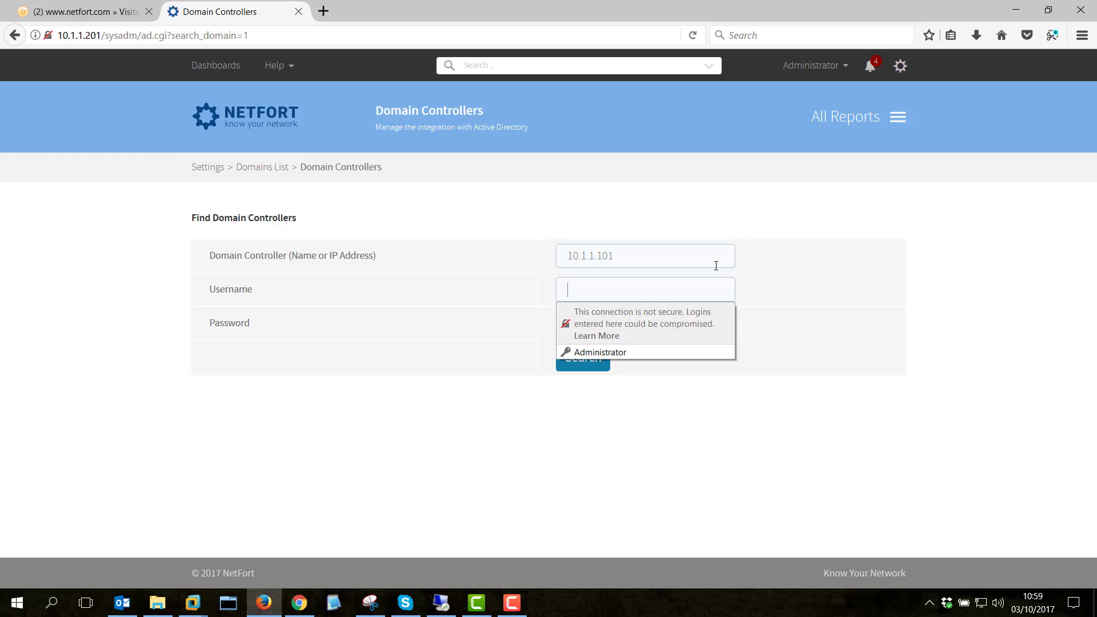
{"action": "type", "text": "languard"}
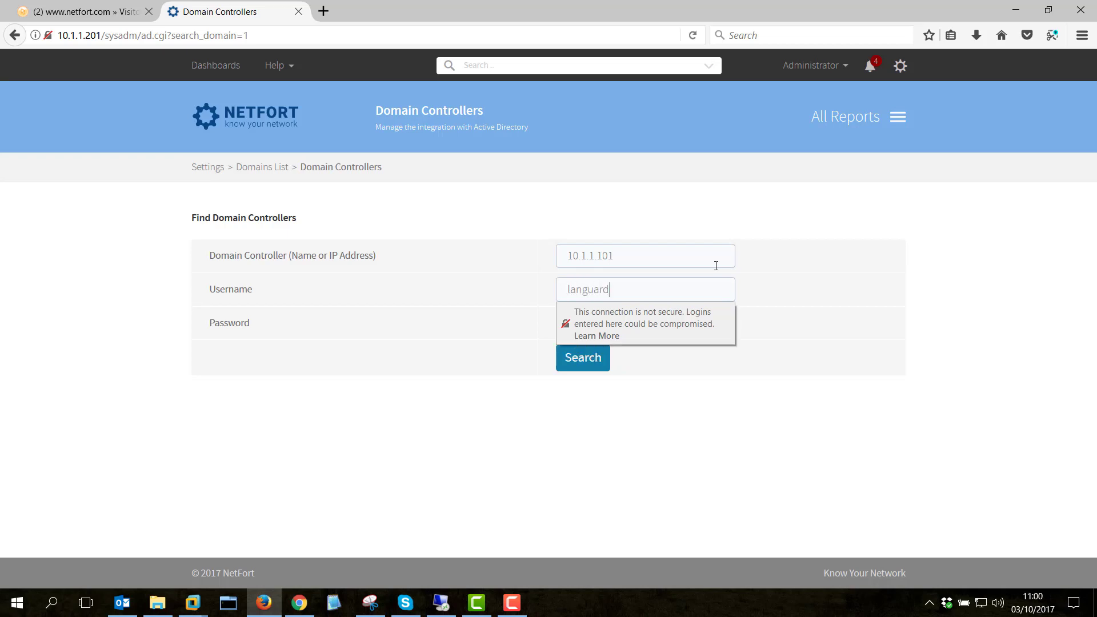
{"action": "type", "text": "ian"}
{"action": "key", "text": "Tab"}
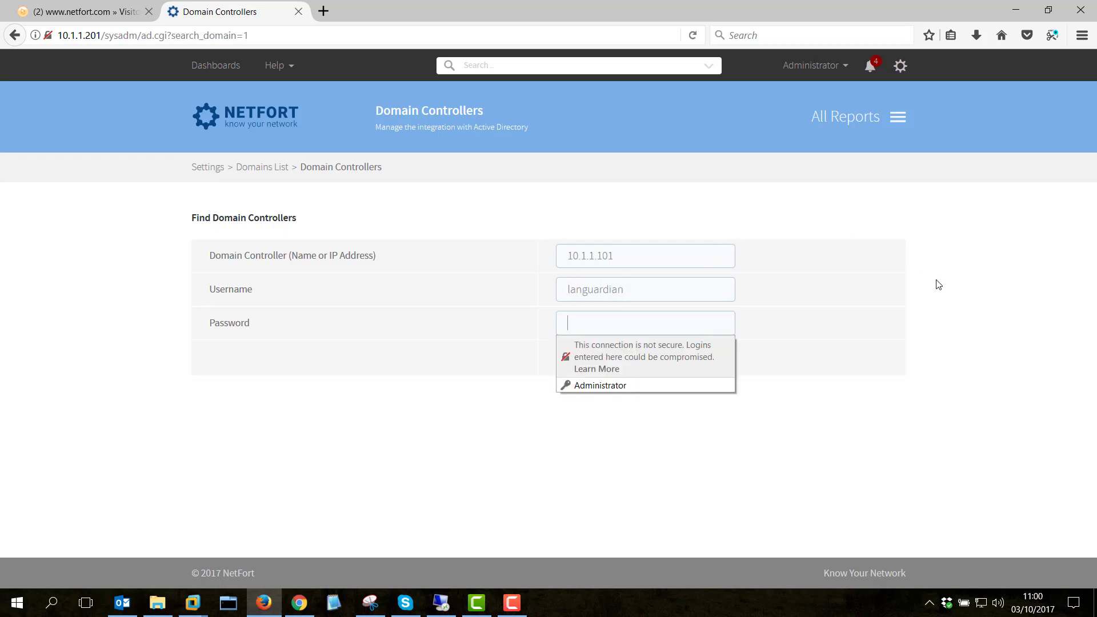
{"action": "type", "text": "**********"}
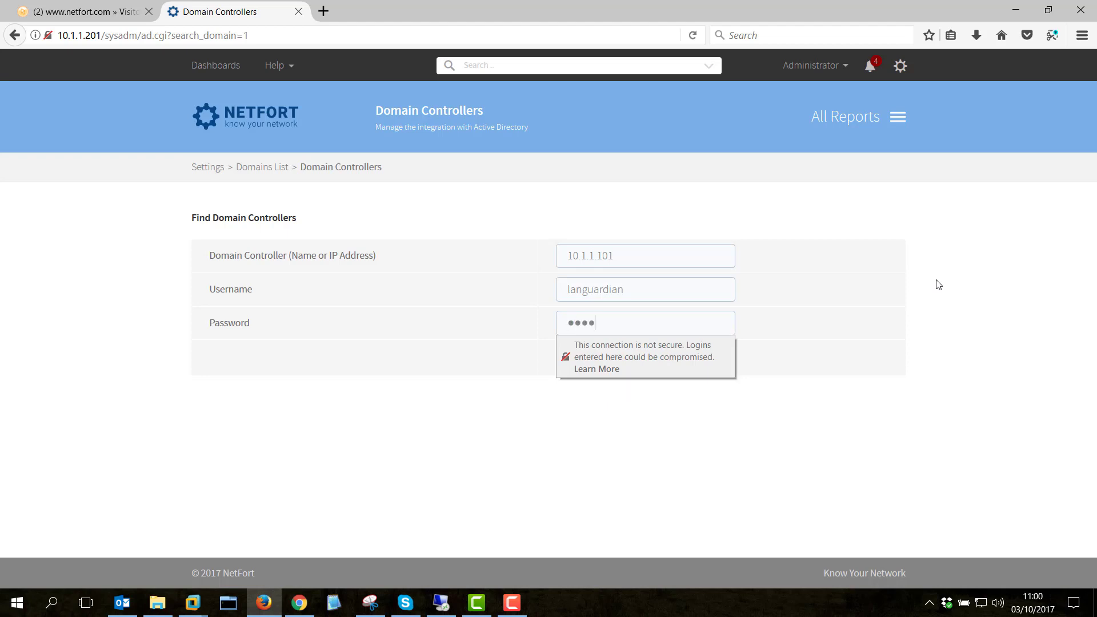
{"action": "type", "text": "*"}
{"action": "key", "text": "Return"}
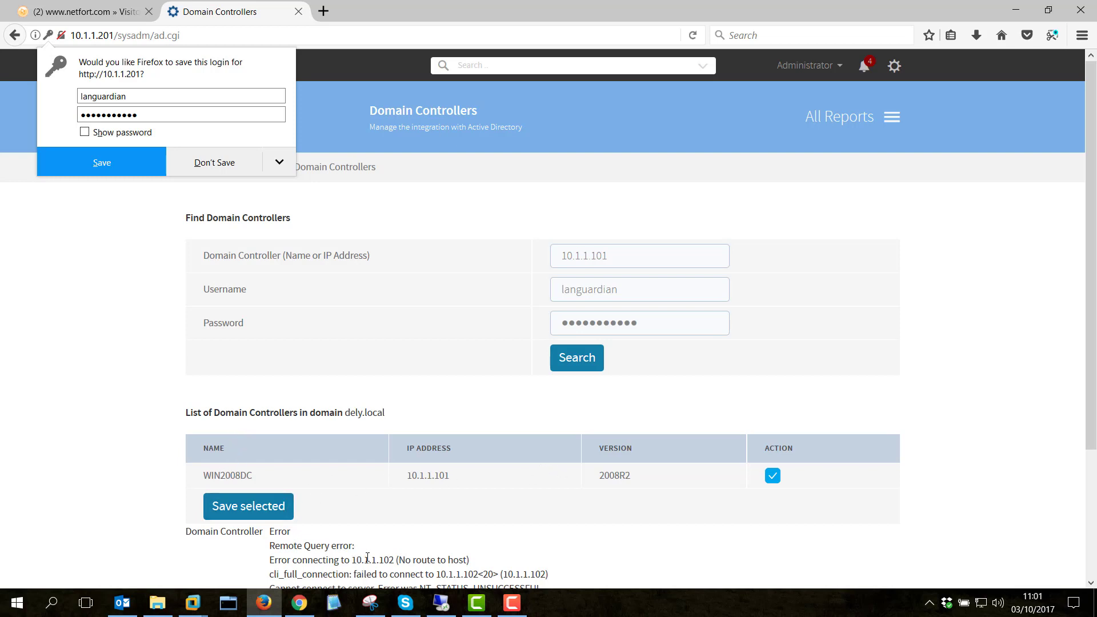
Step: Review the search errors, then save the selected domain controller WIN2008DC and test its connection
{"action": "scroll", "coordinate": [382, 559], "scroll_direction": "down", "scroll_amount": 3}
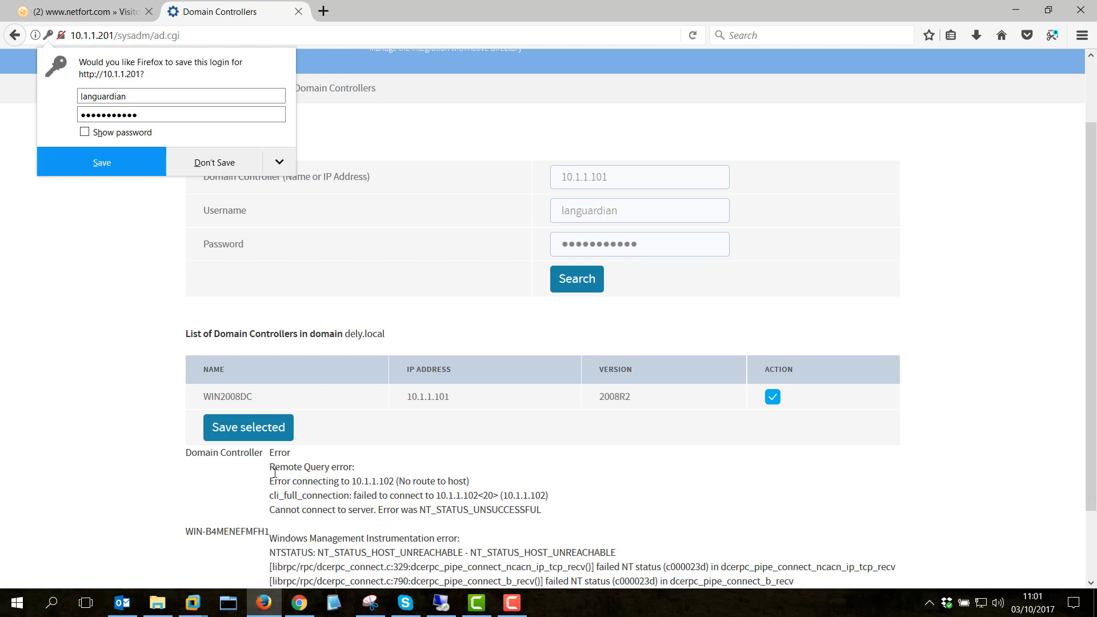
{"action": "left_click_drag", "start_coordinate": [270, 467], "coordinate": [401, 523]}
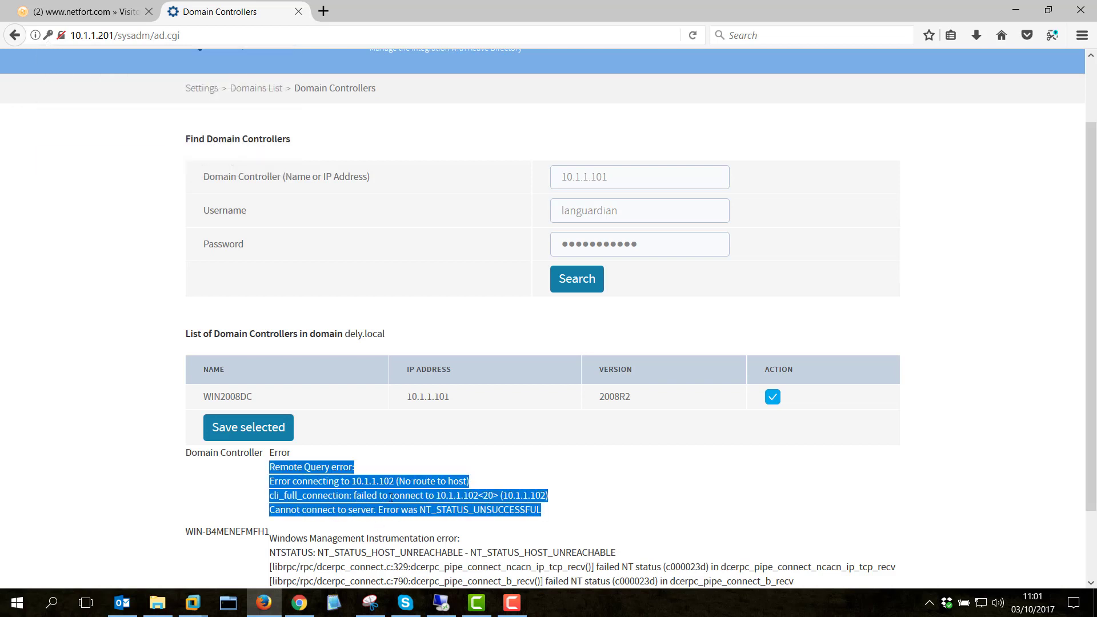
{"action": "scroll", "coordinate": [381, 498], "scroll_direction": "down", "scroll_amount": 3}
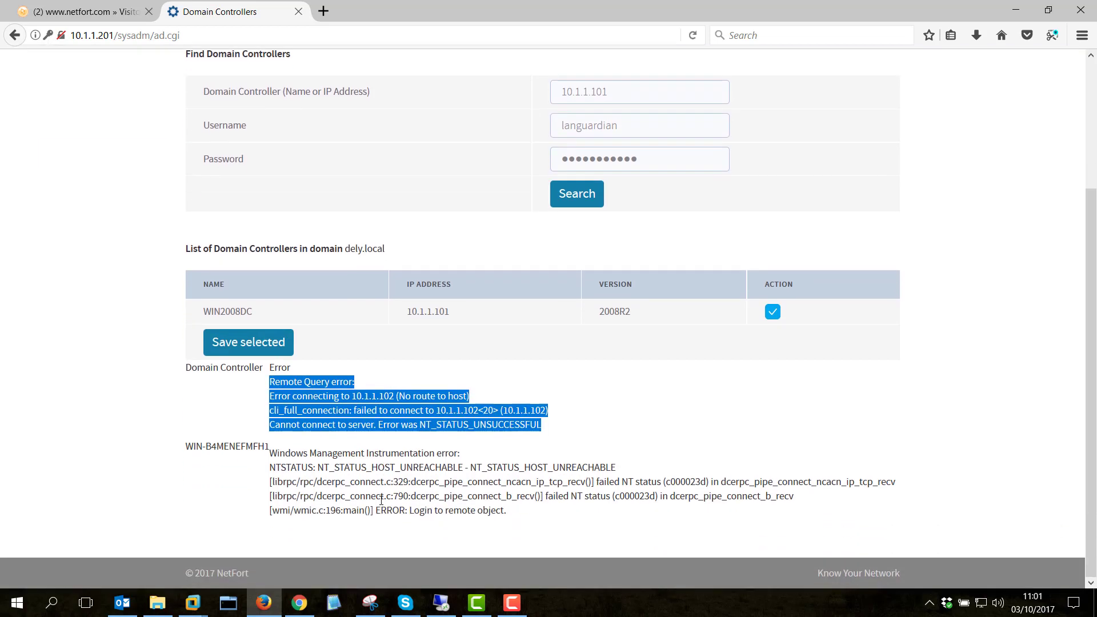
{"action": "scroll", "coordinate": [386, 492], "scroll_direction": "up", "scroll_amount": 5}
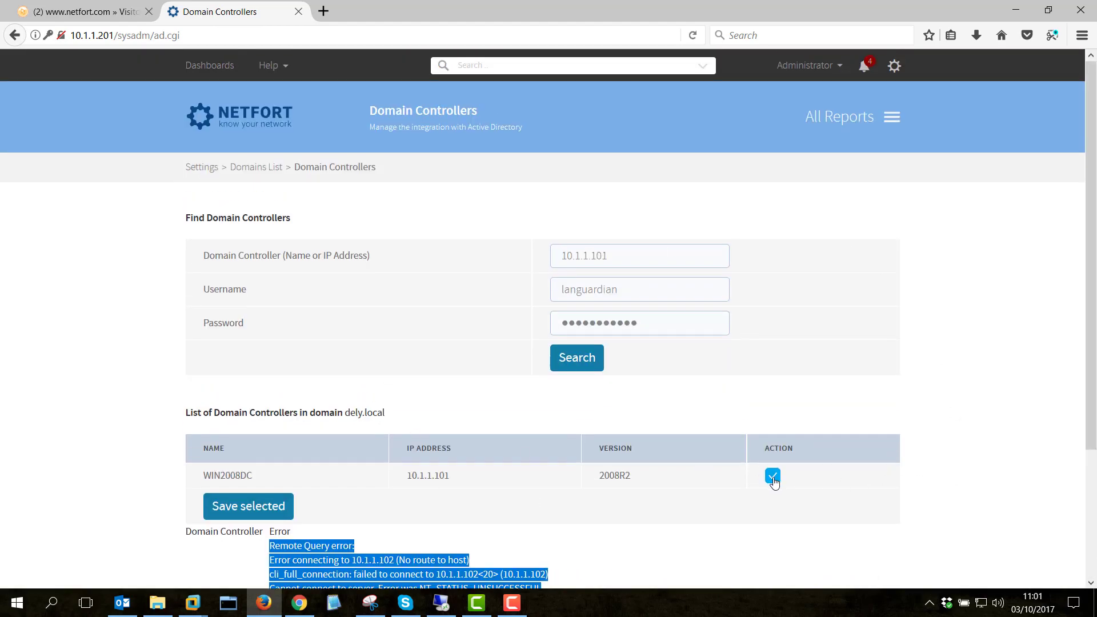
{"action": "left_click", "coordinate": [248, 515]}
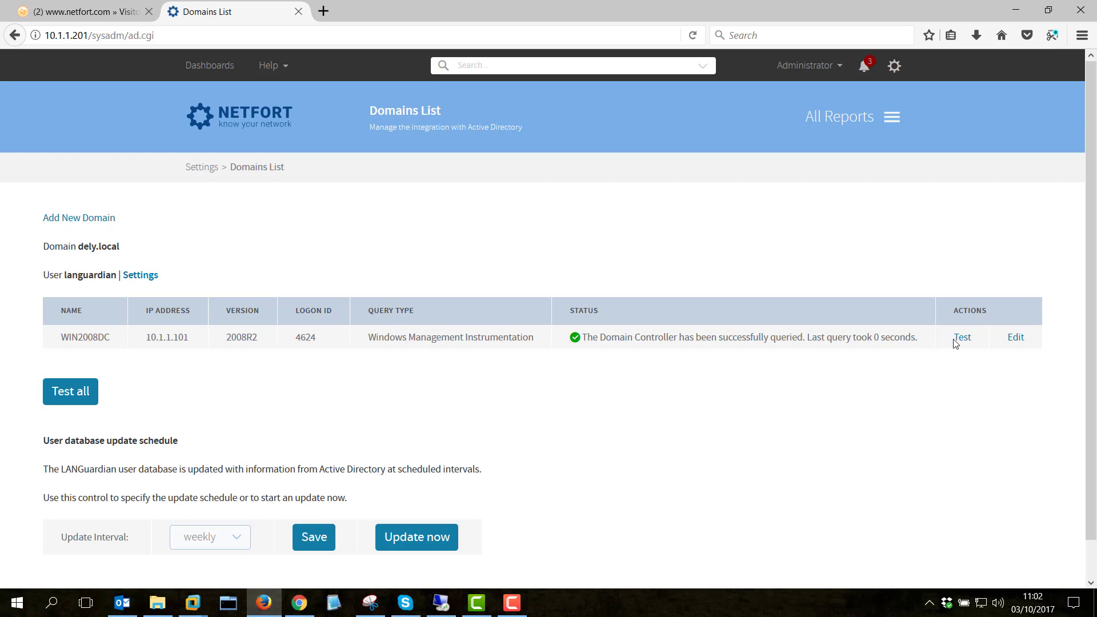
{"action": "left_click", "coordinate": [962, 338]}
Step: Browse the Identity reports in the inventory and open the Directory Logins report
{"action": "left_click", "coordinate": [901, 117]}
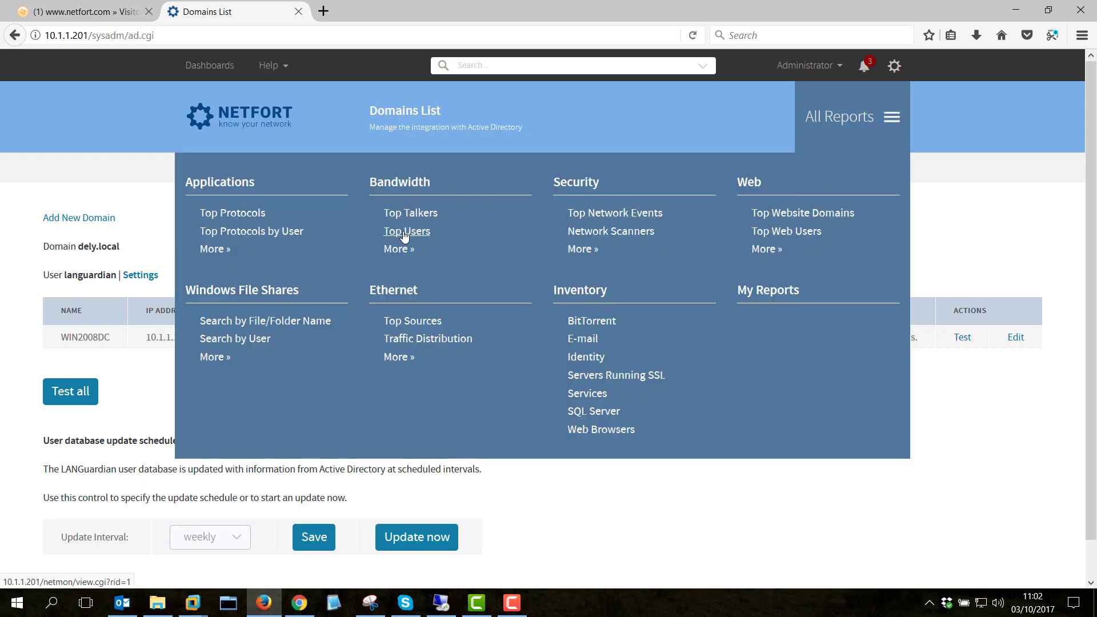
{"action": "left_click", "coordinate": [588, 360]}
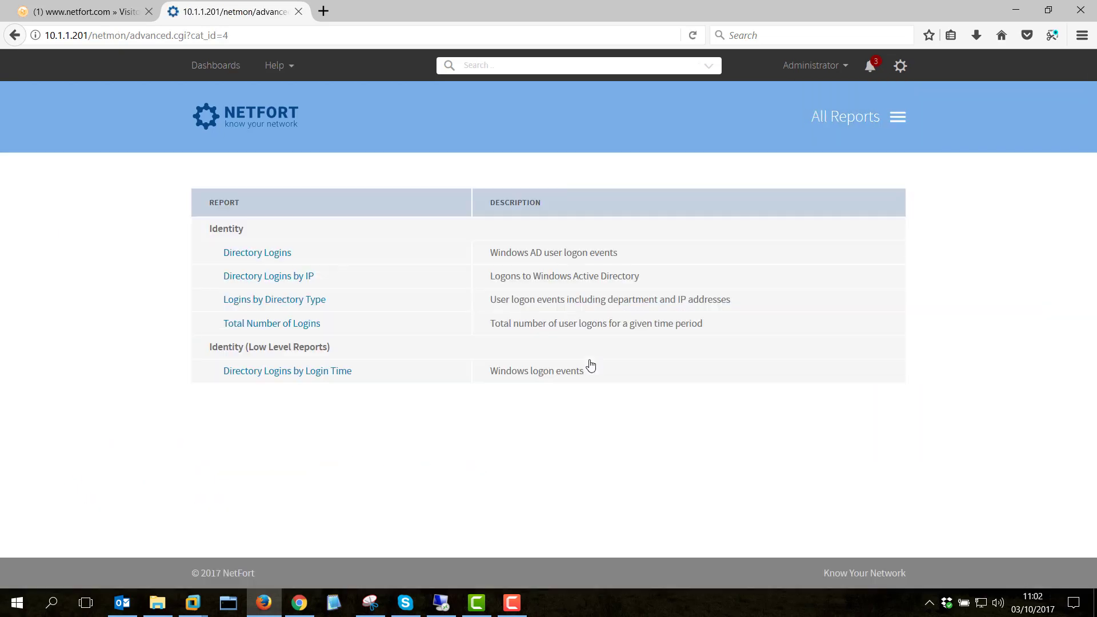
{"action": "left_click", "coordinate": [898, 116]}
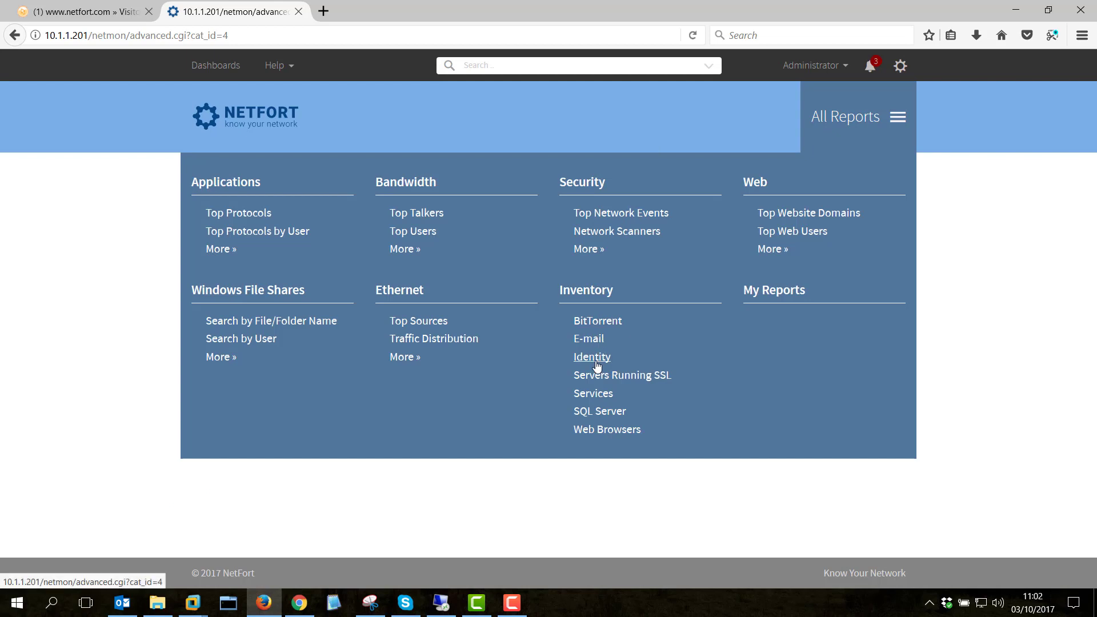
{"action": "left_click", "coordinate": [976, 346]}
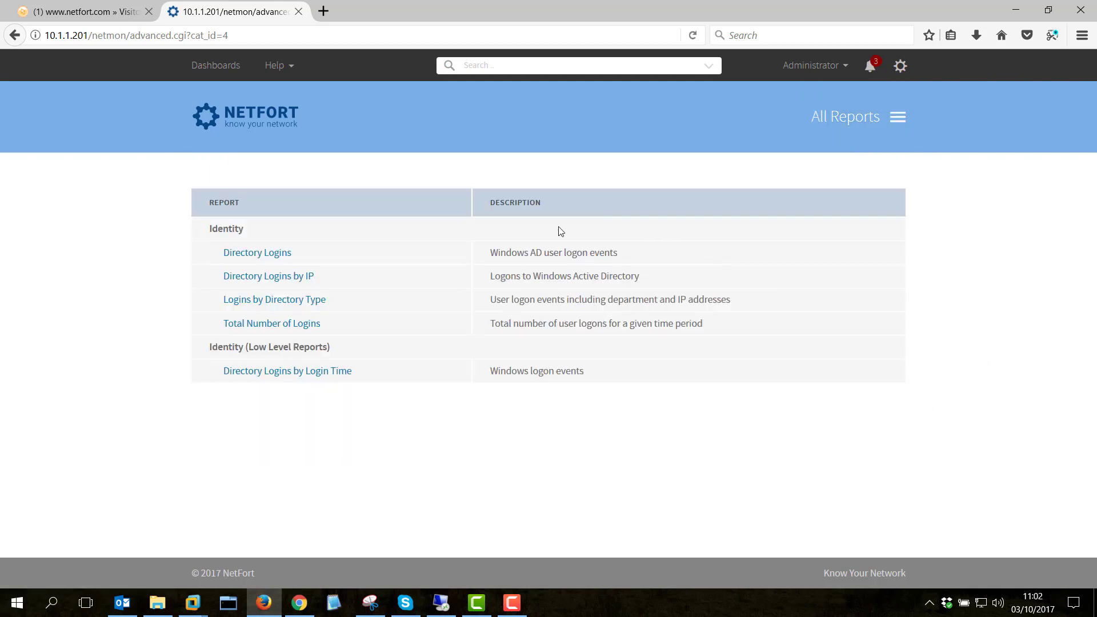
{"action": "left_click", "coordinate": [262, 253]}
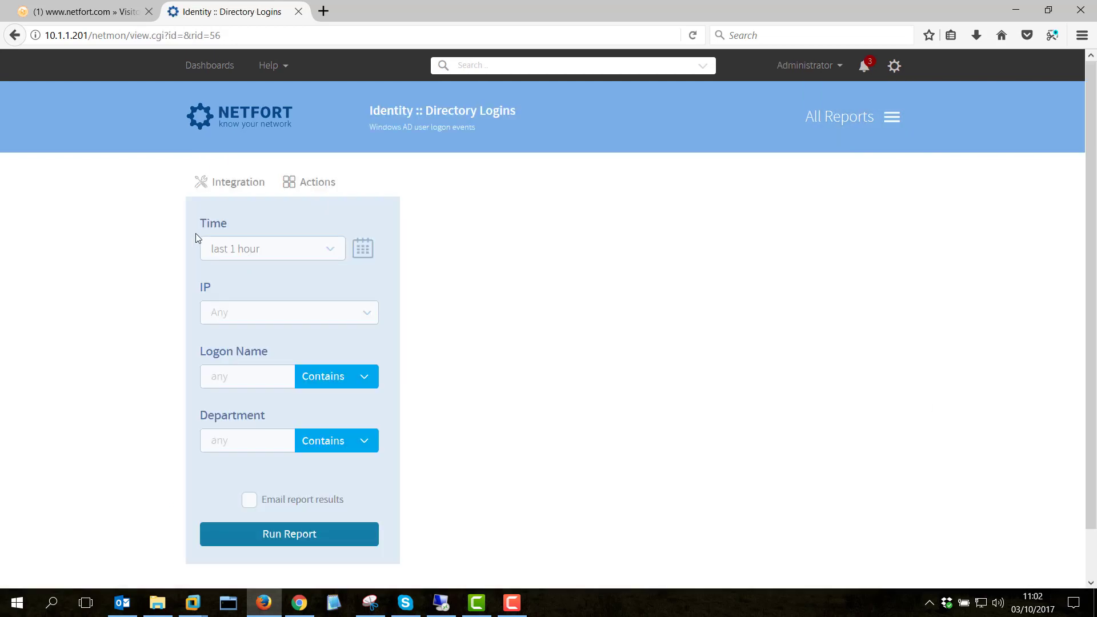
Step: Run the Directory Logins report for the last 4 hours and drill down into the systems of the Administrator logon
{"action": "left_click", "coordinate": [248, 248]}
{"action": "left_click", "coordinate": [245, 311]}
{"action": "scroll", "coordinate": [276, 501], "scroll_direction": "down", "scroll_amount": 1}
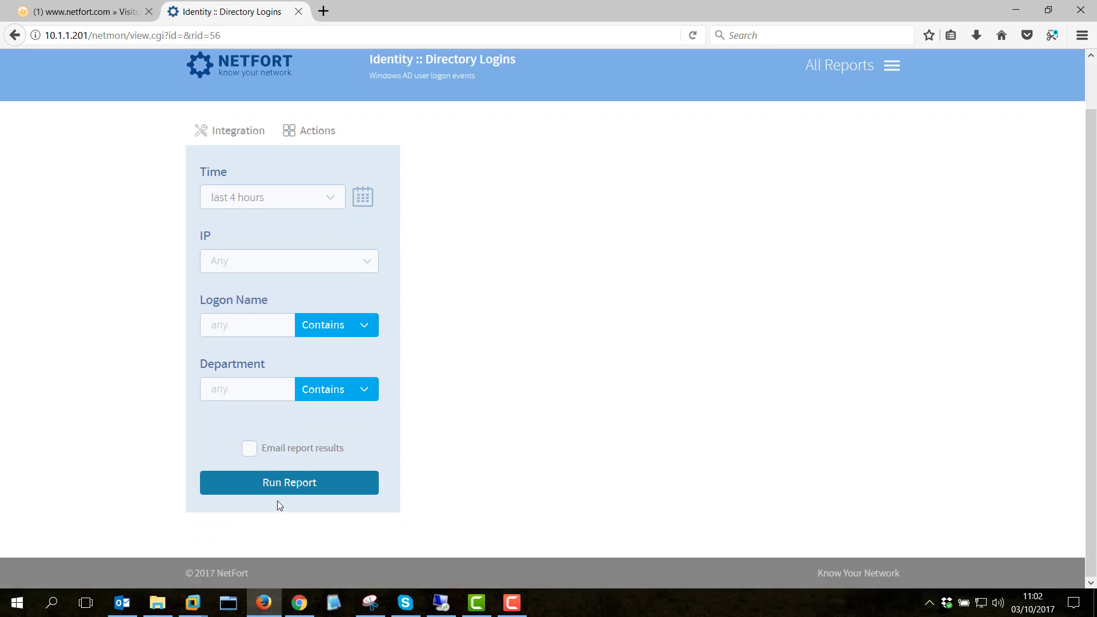
{"action": "left_click", "coordinate": [283, 482]}
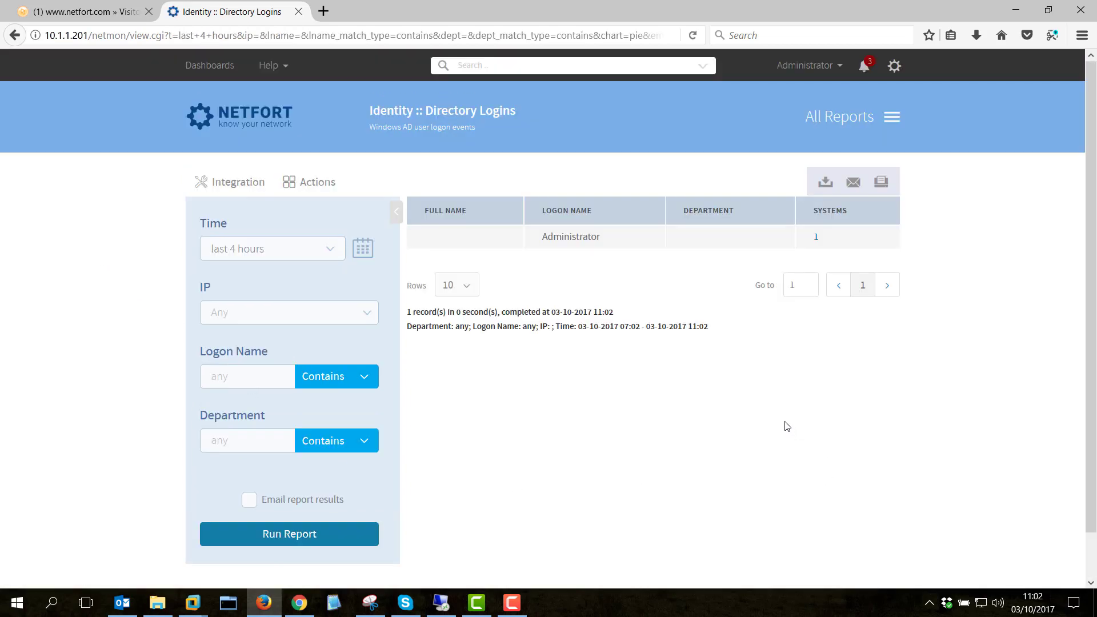
{"action": "left_click_drag", "start_coordinate": [547, 237], "coordinate": [631, 243]}
{"action": "left_click", "coordinate": [816, 238]}
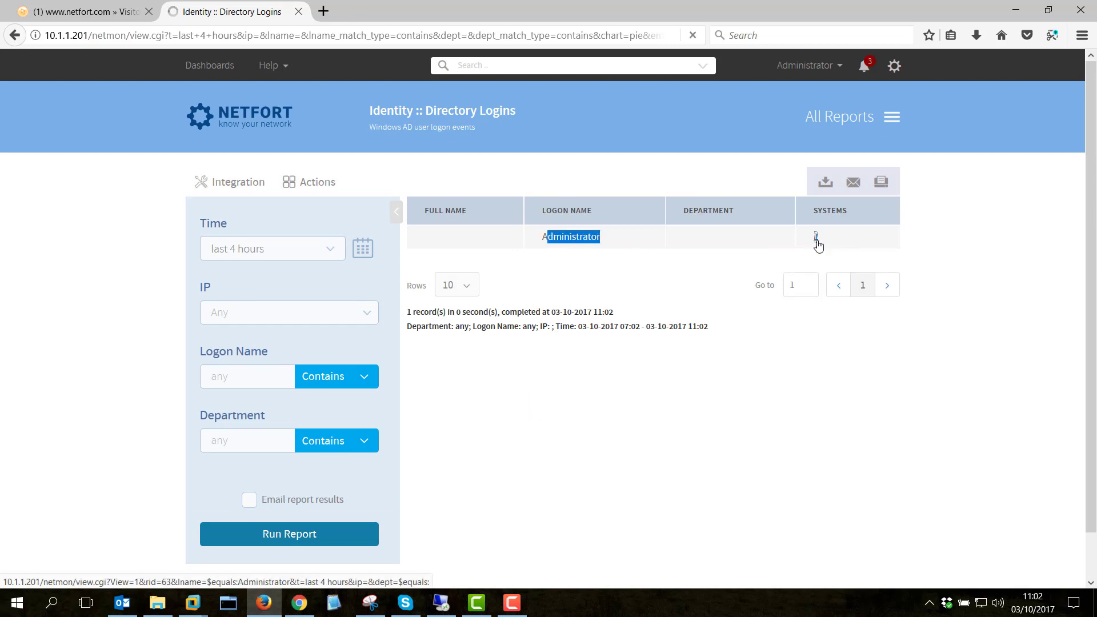